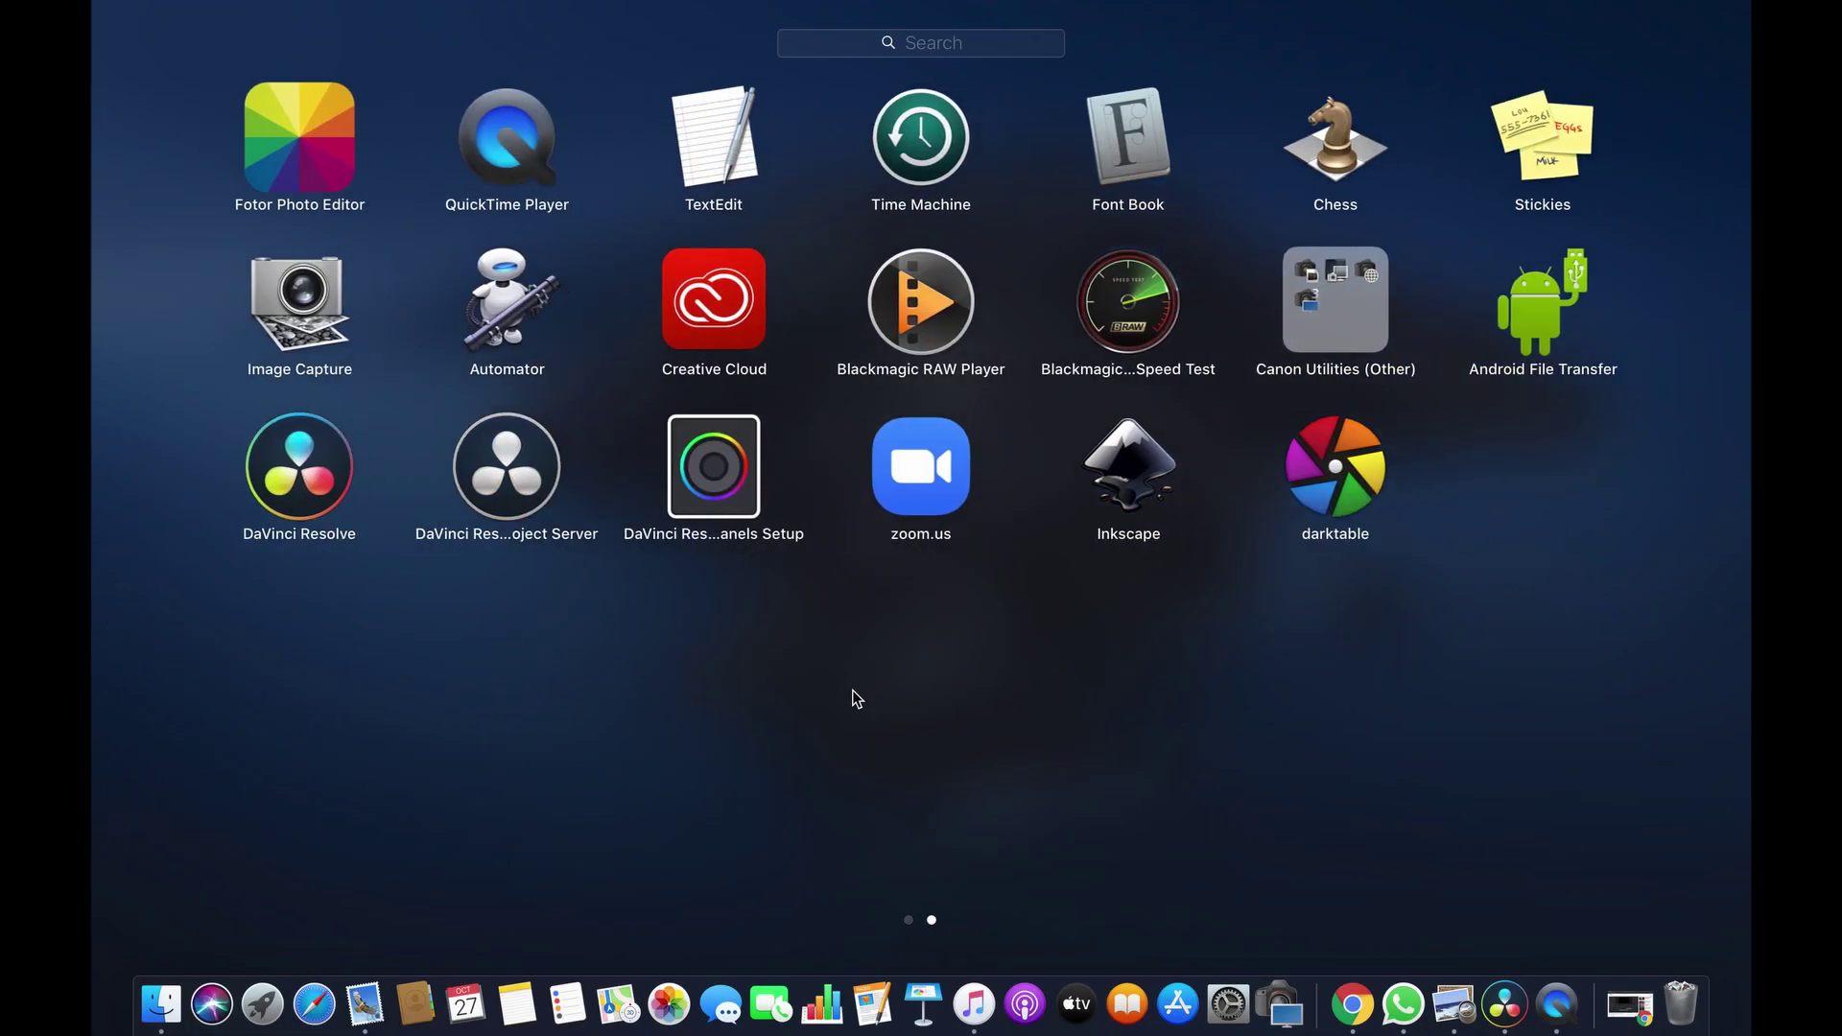
# Step: Launch darktable and view IMG_6849.CR2's Canon EOS 8000D details in the lighttable
pyautogui.click(1332, 498)
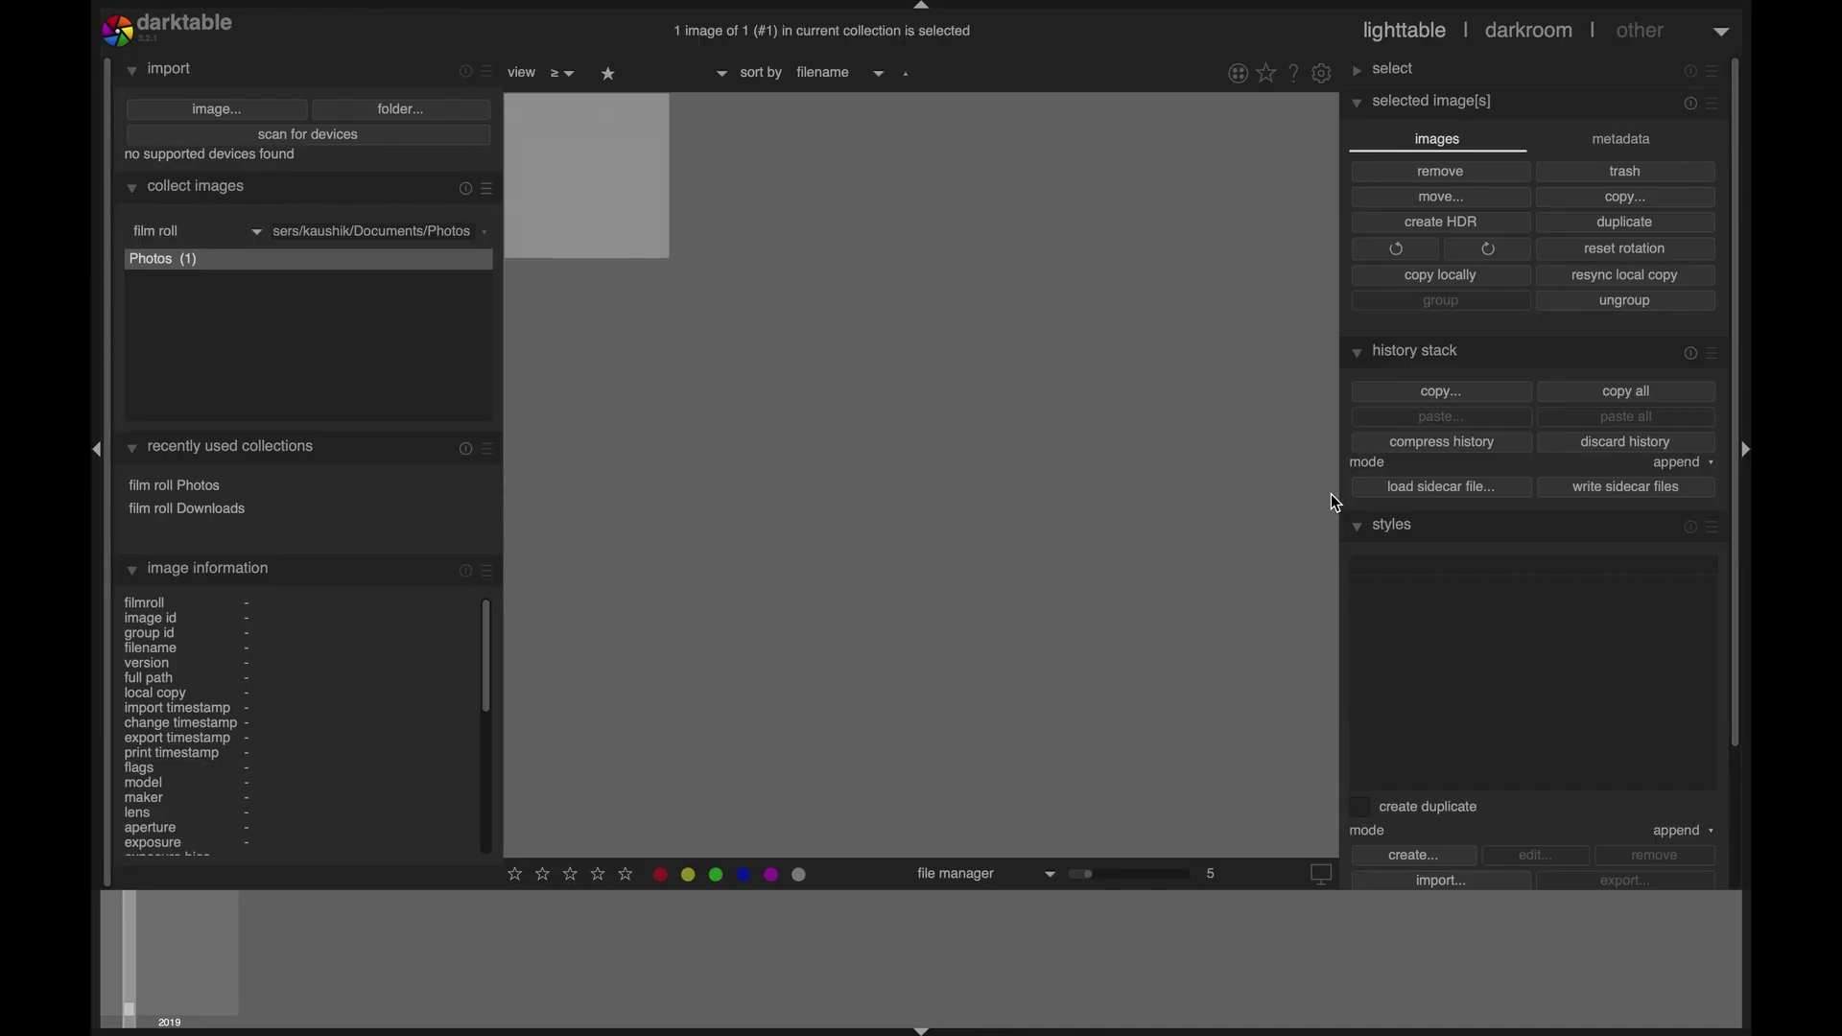
pyautogui.moveTo(592, 213)
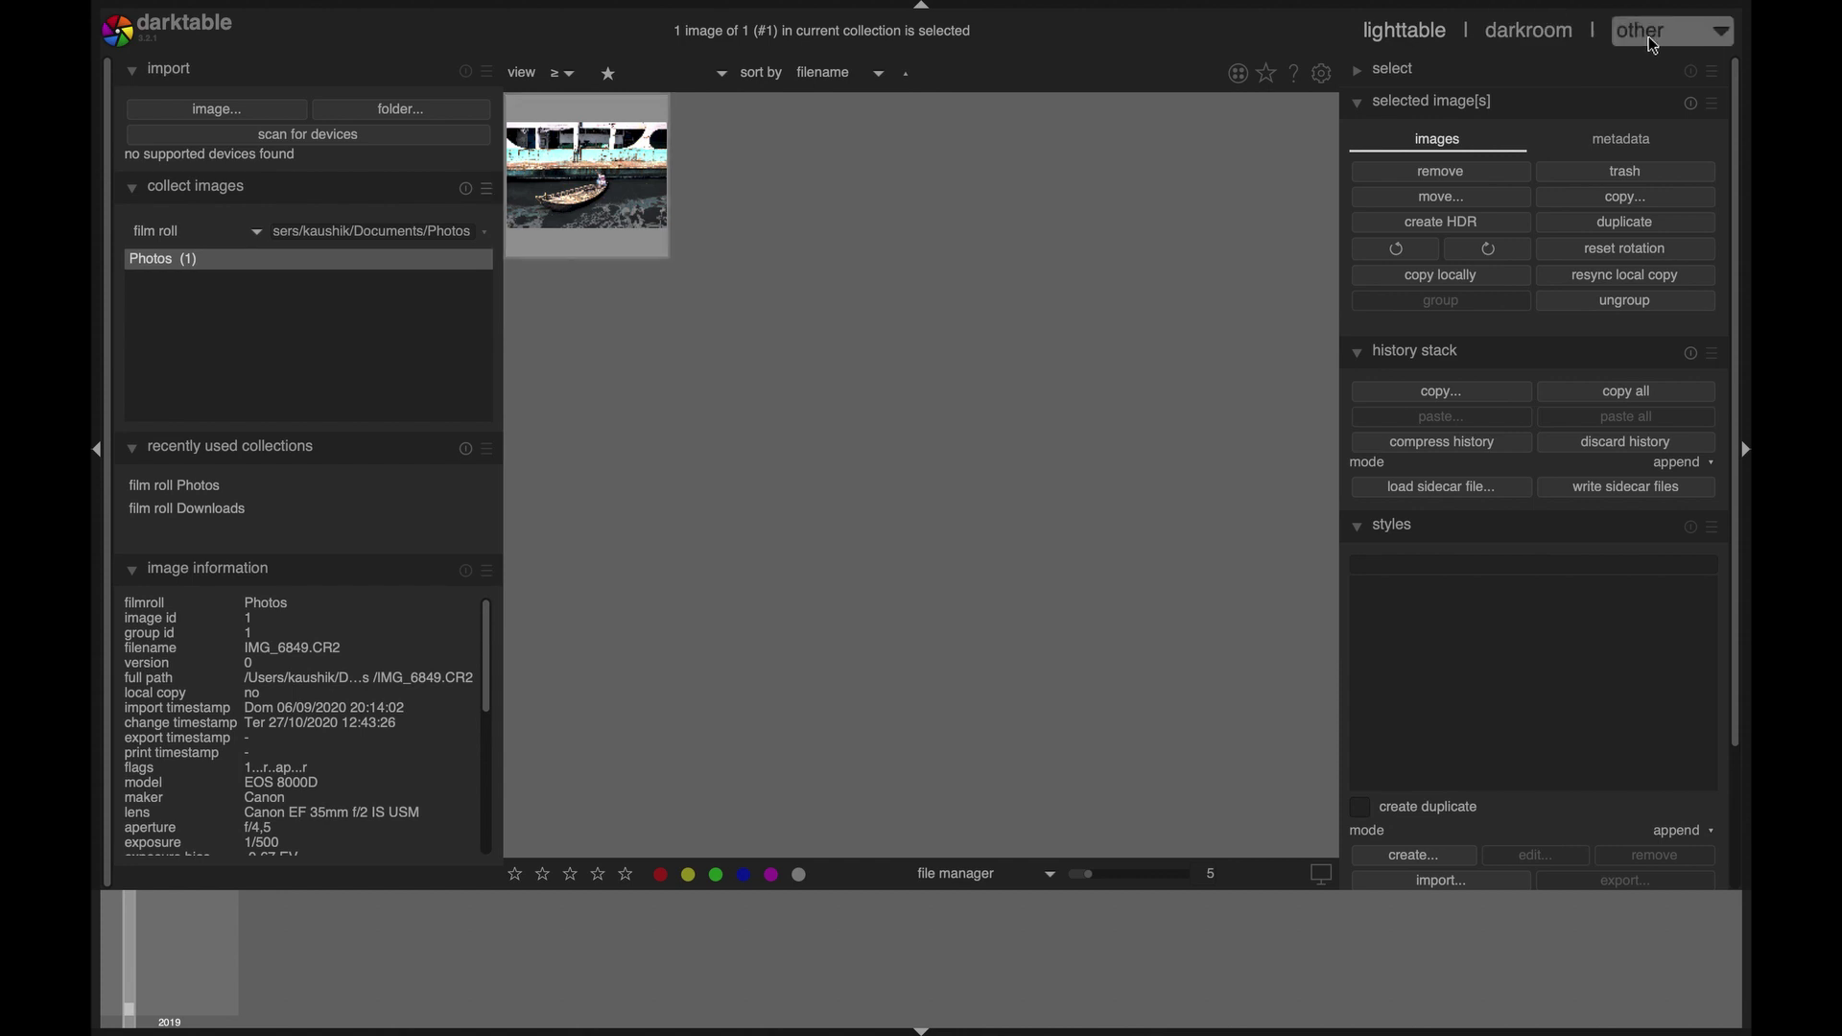
# Step: Open the raw photo in the darkroom and browse the base, tone, color, correction and effects module groups
pyautogui.doubleClick(582, 169)
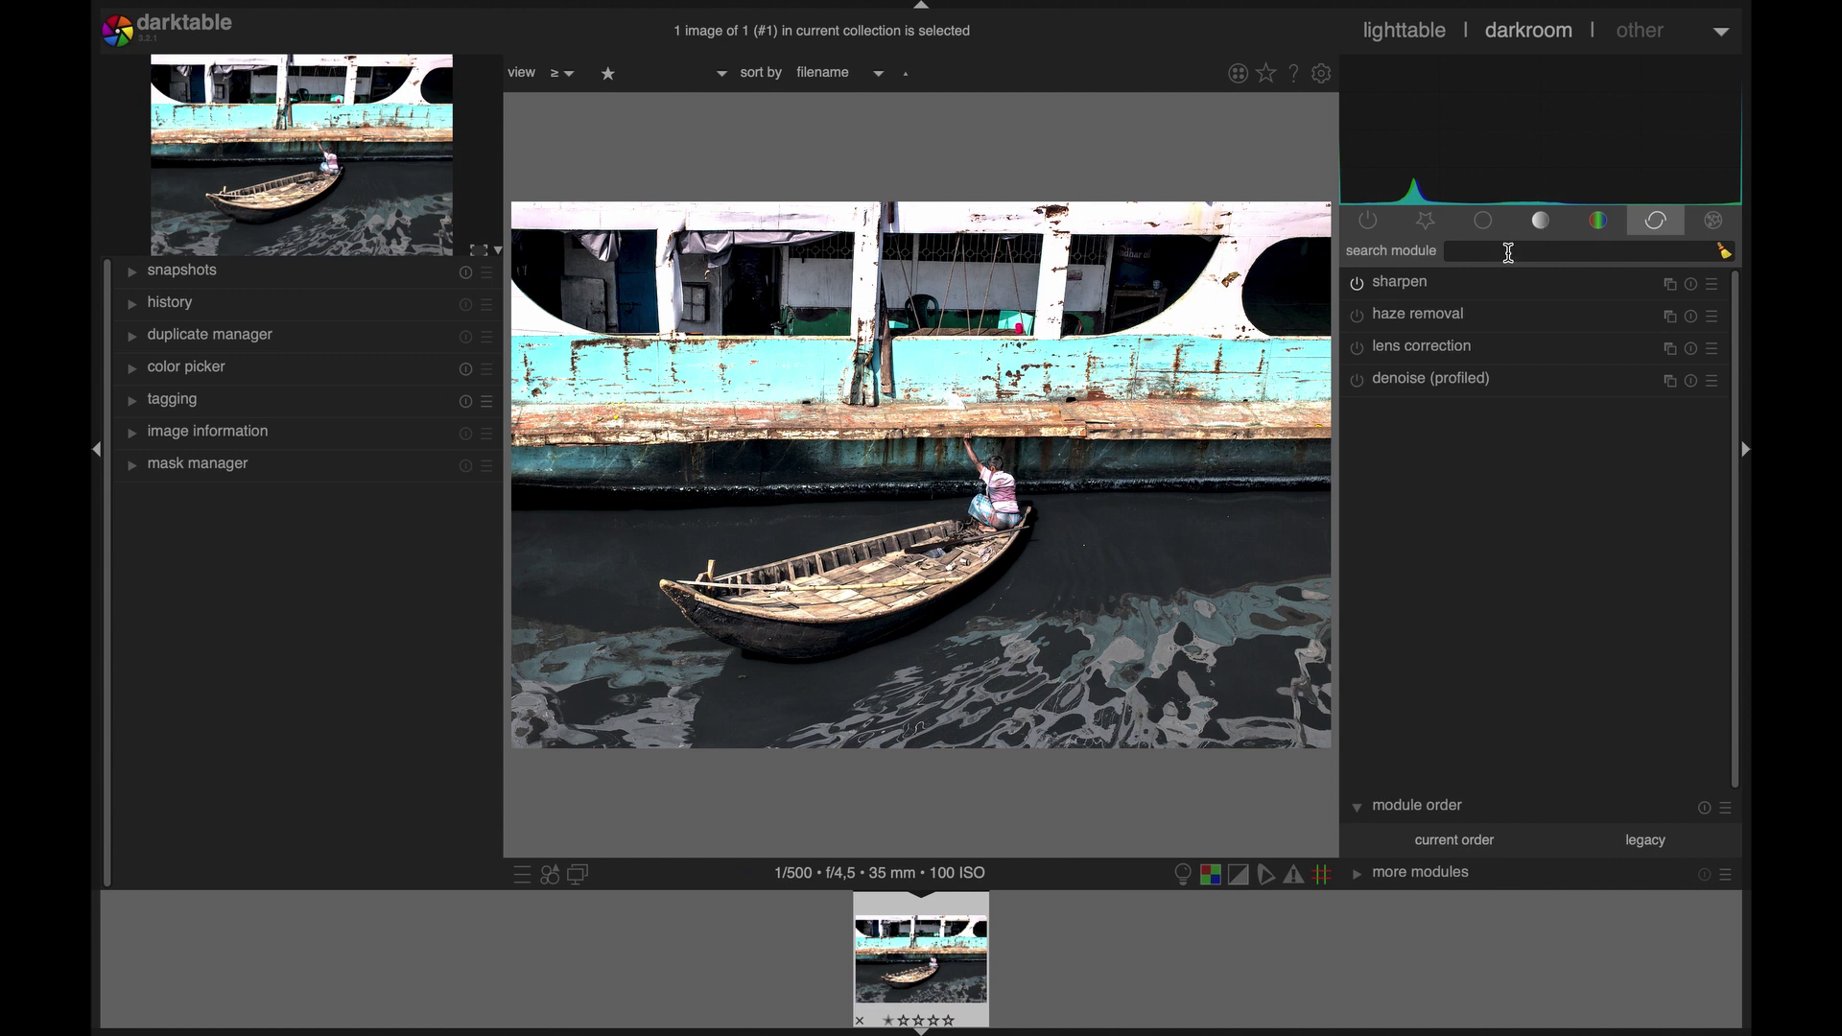
pyautogui.click(1485, 223)
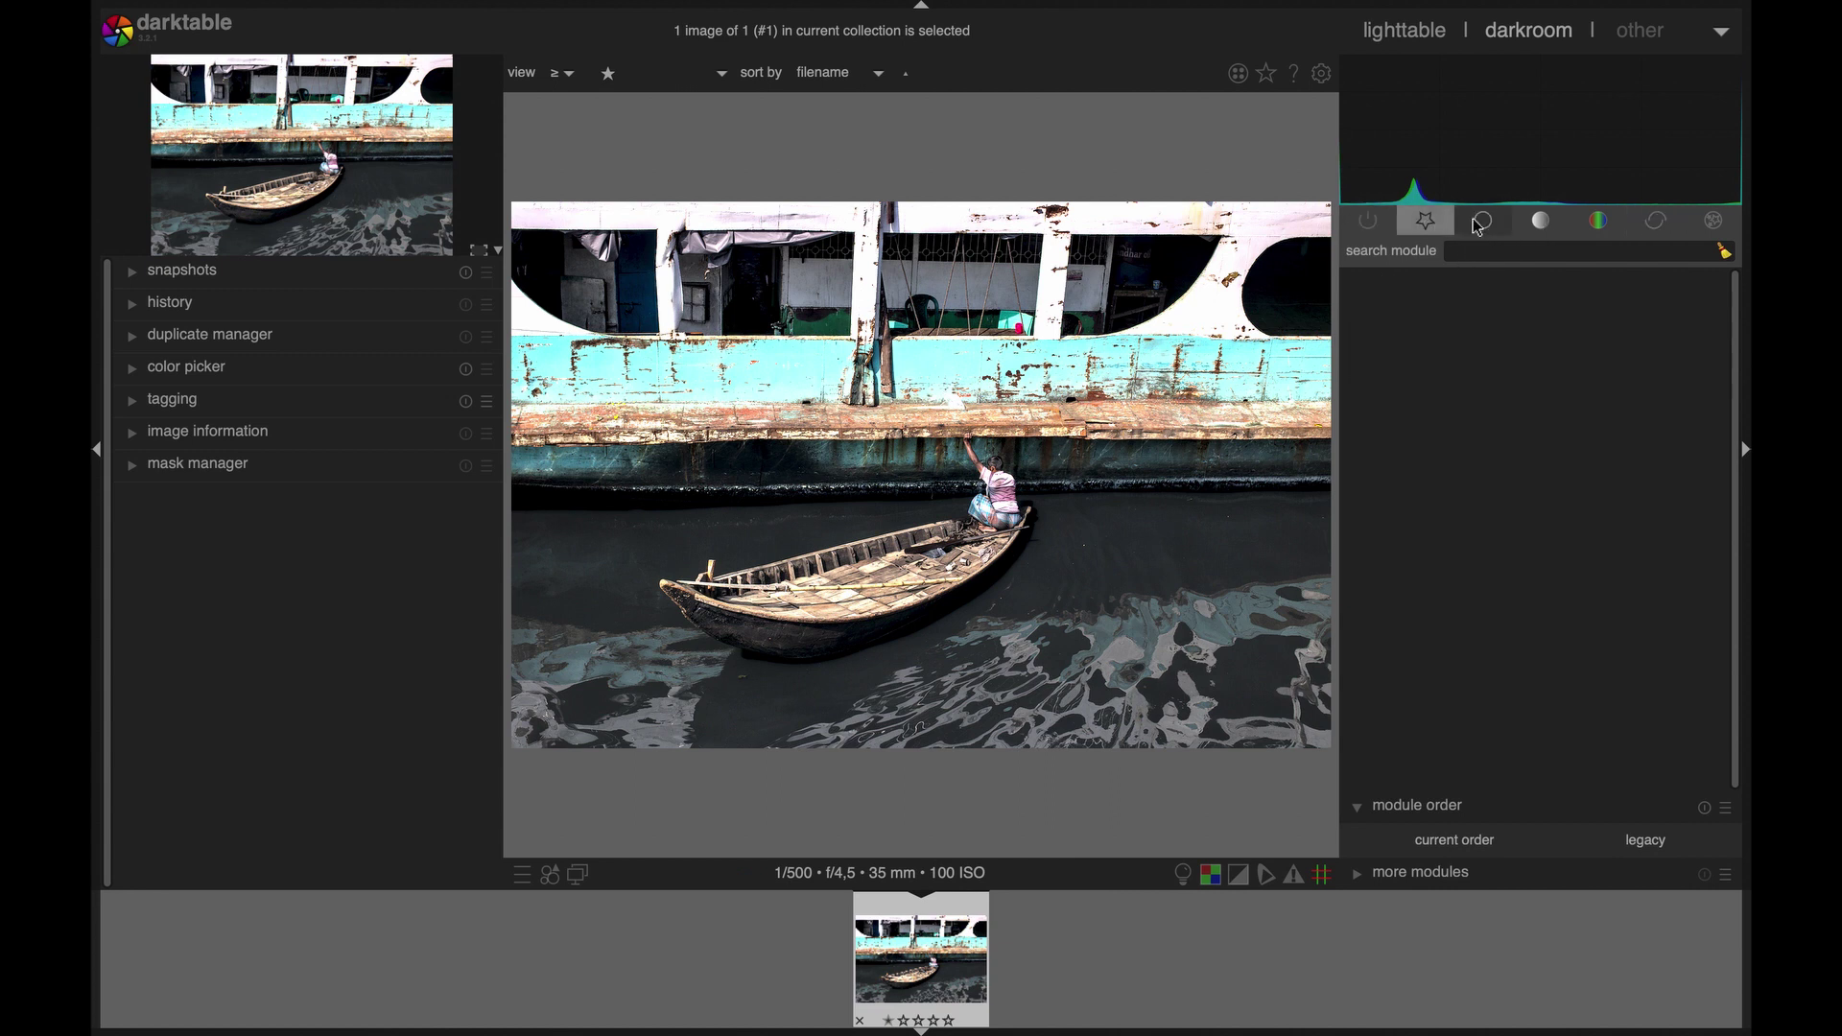
pyautogui.click(1542, 222)
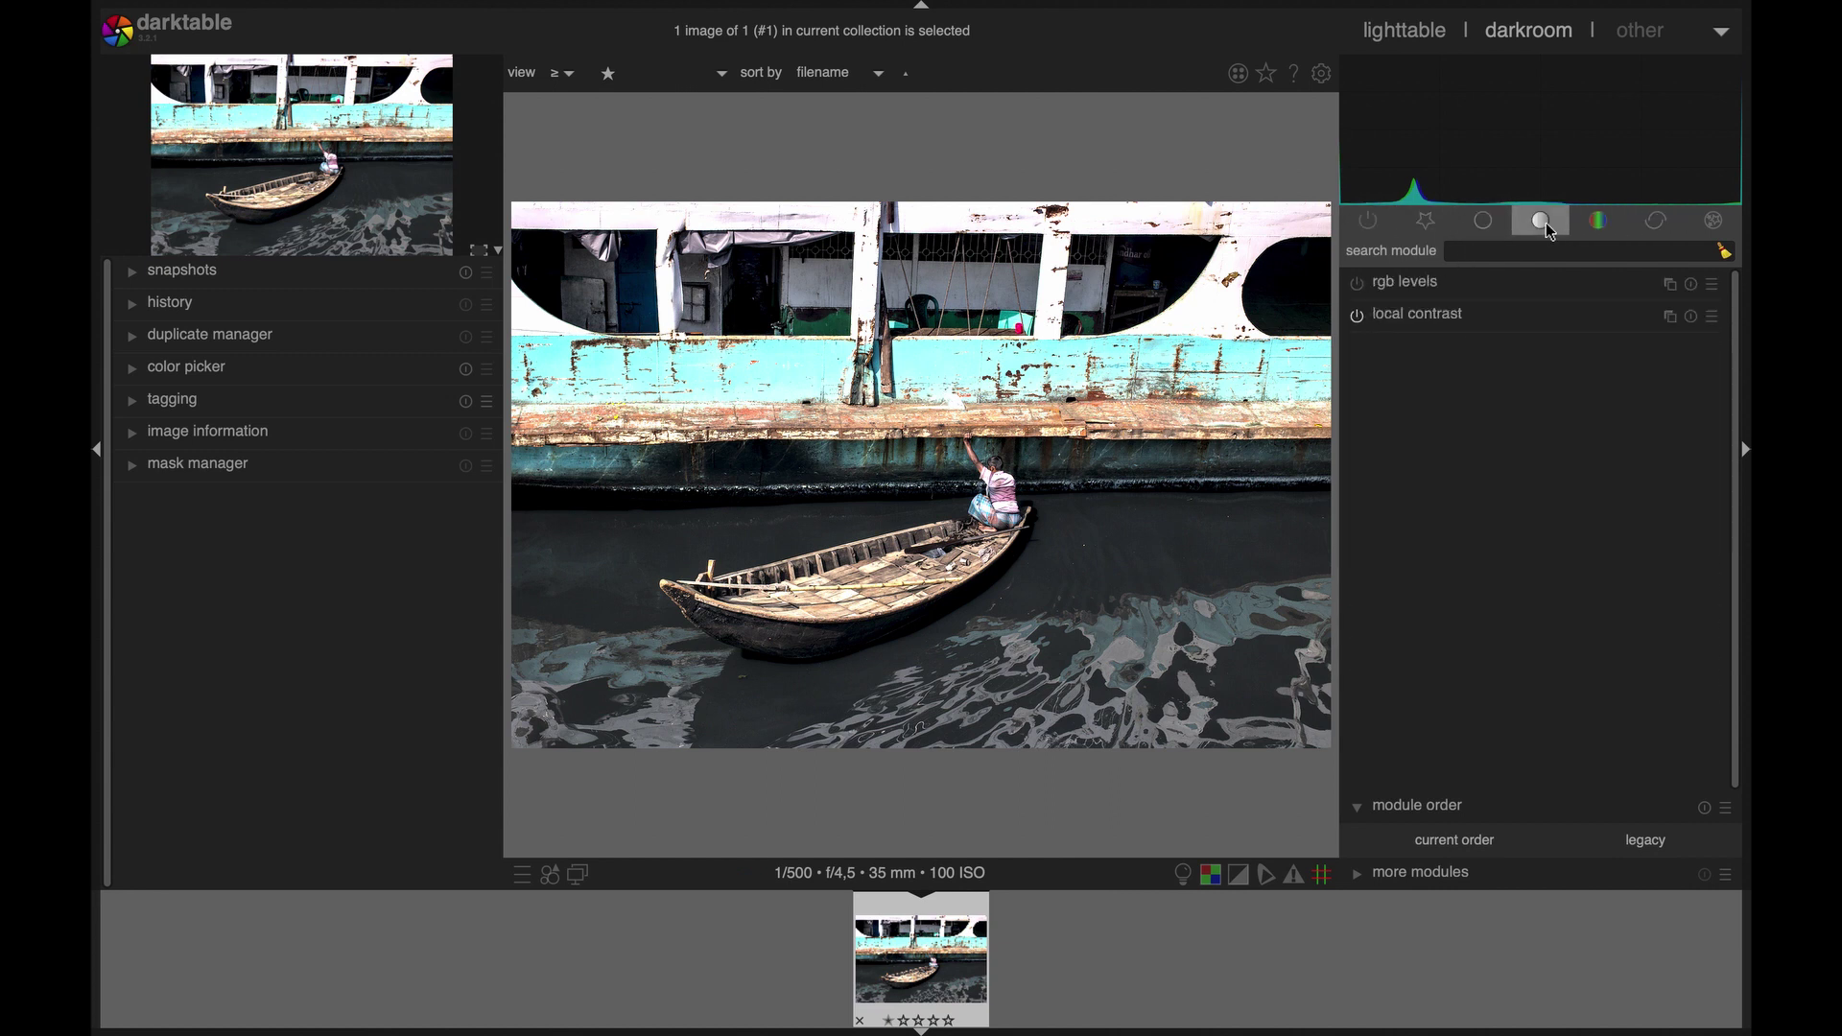
pyautogui.click(1602, 222)
pyautogui.click(1657, 223)
pyautogui.click(1717, 223)
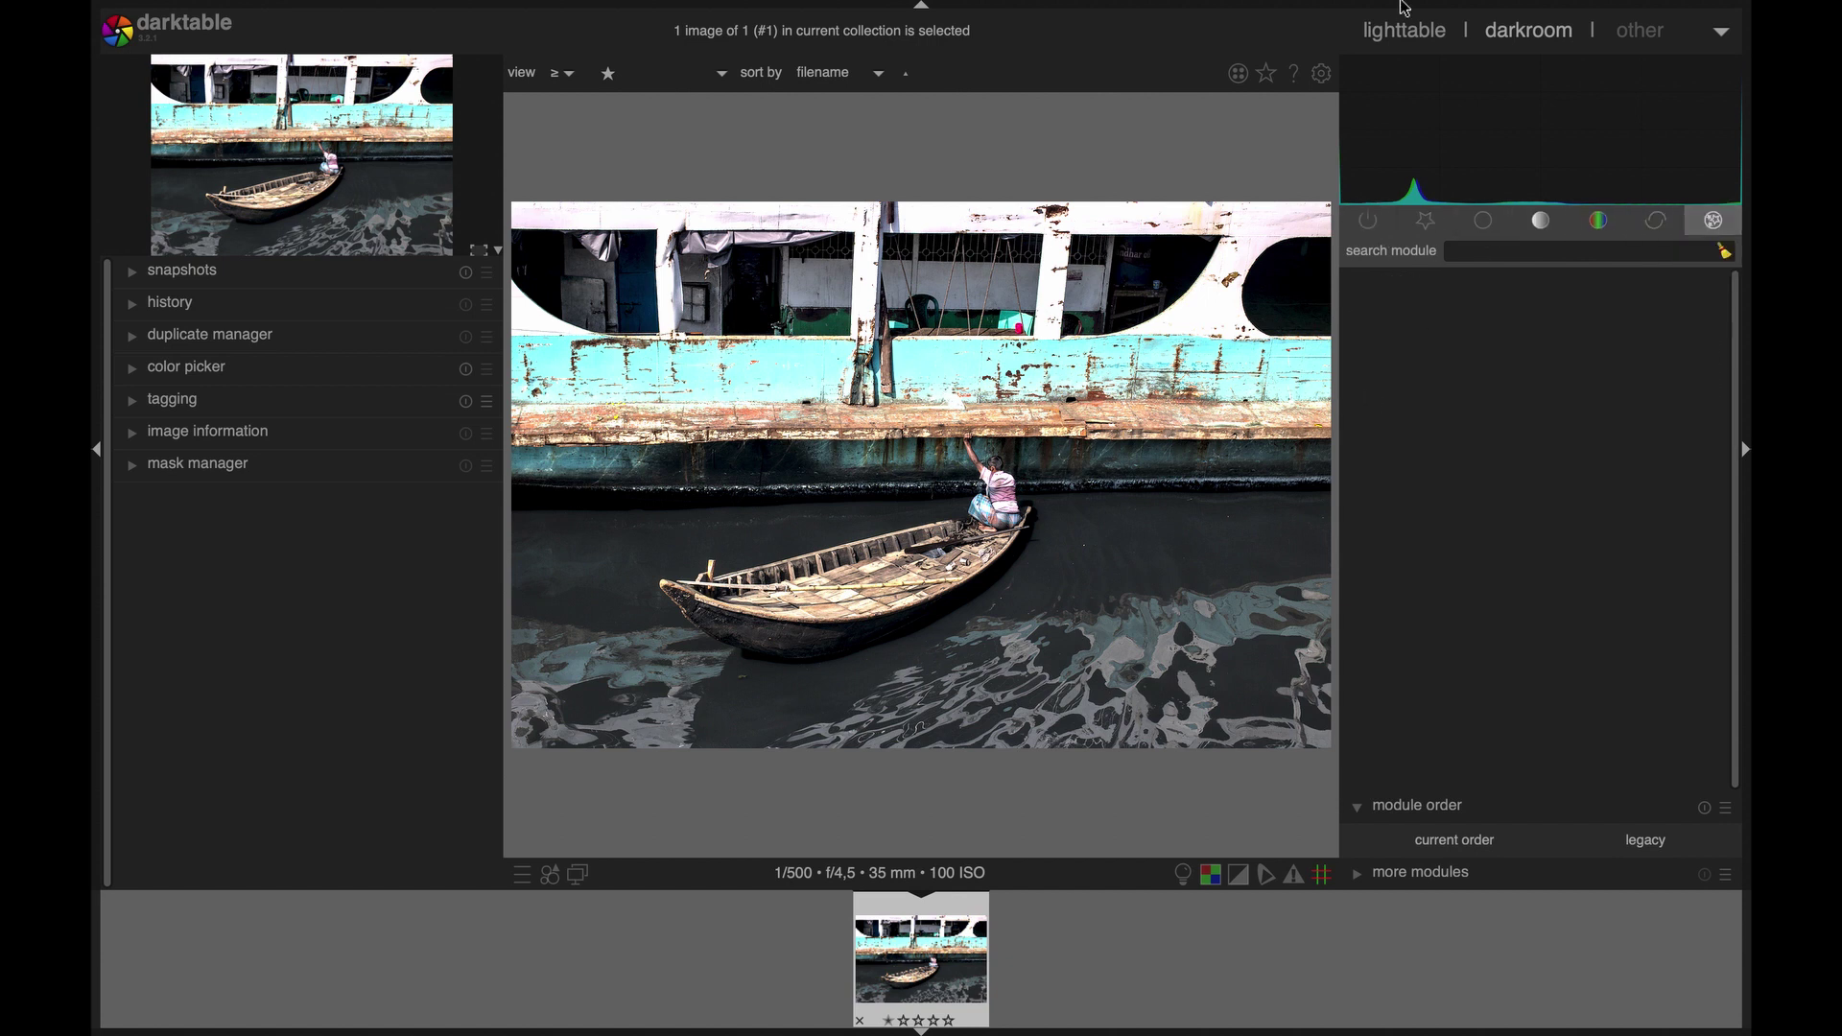
# Step: Expand and collapse the duplicate manager and color picker modules in the left panel
pyautogui.moveTo(1408, 8)
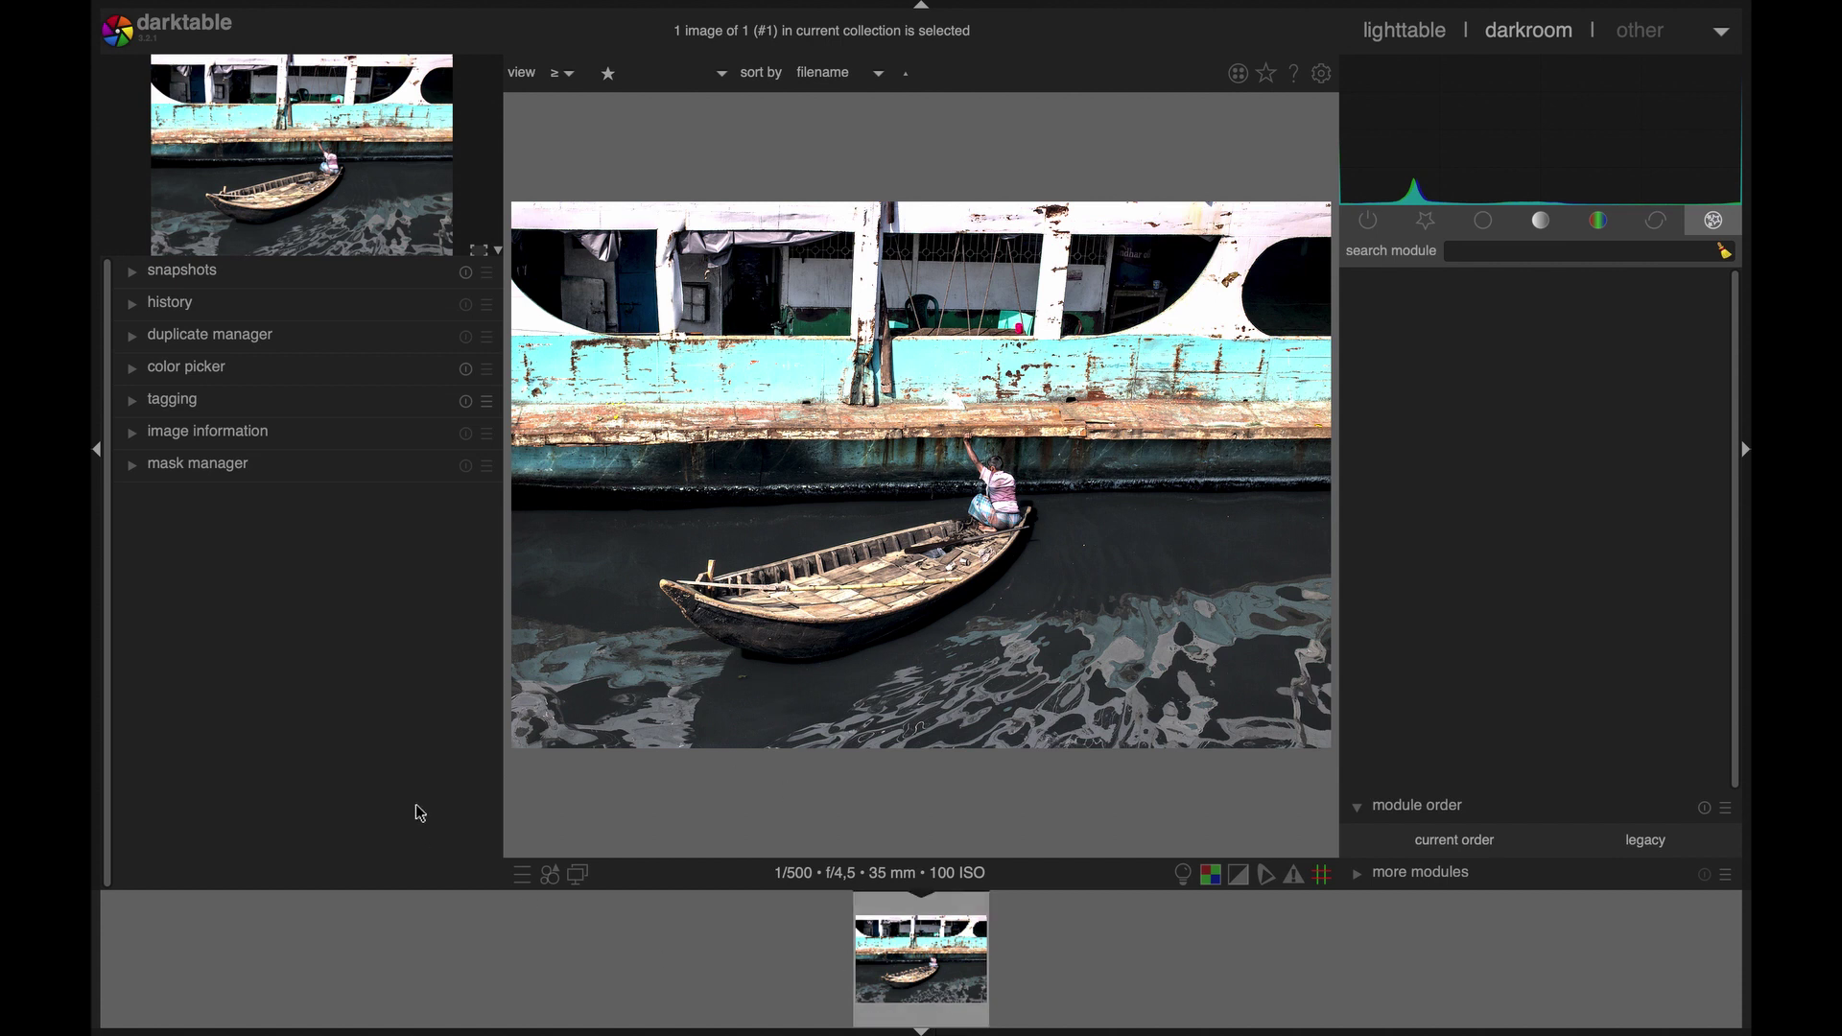
pyautogui.click(282, 336)
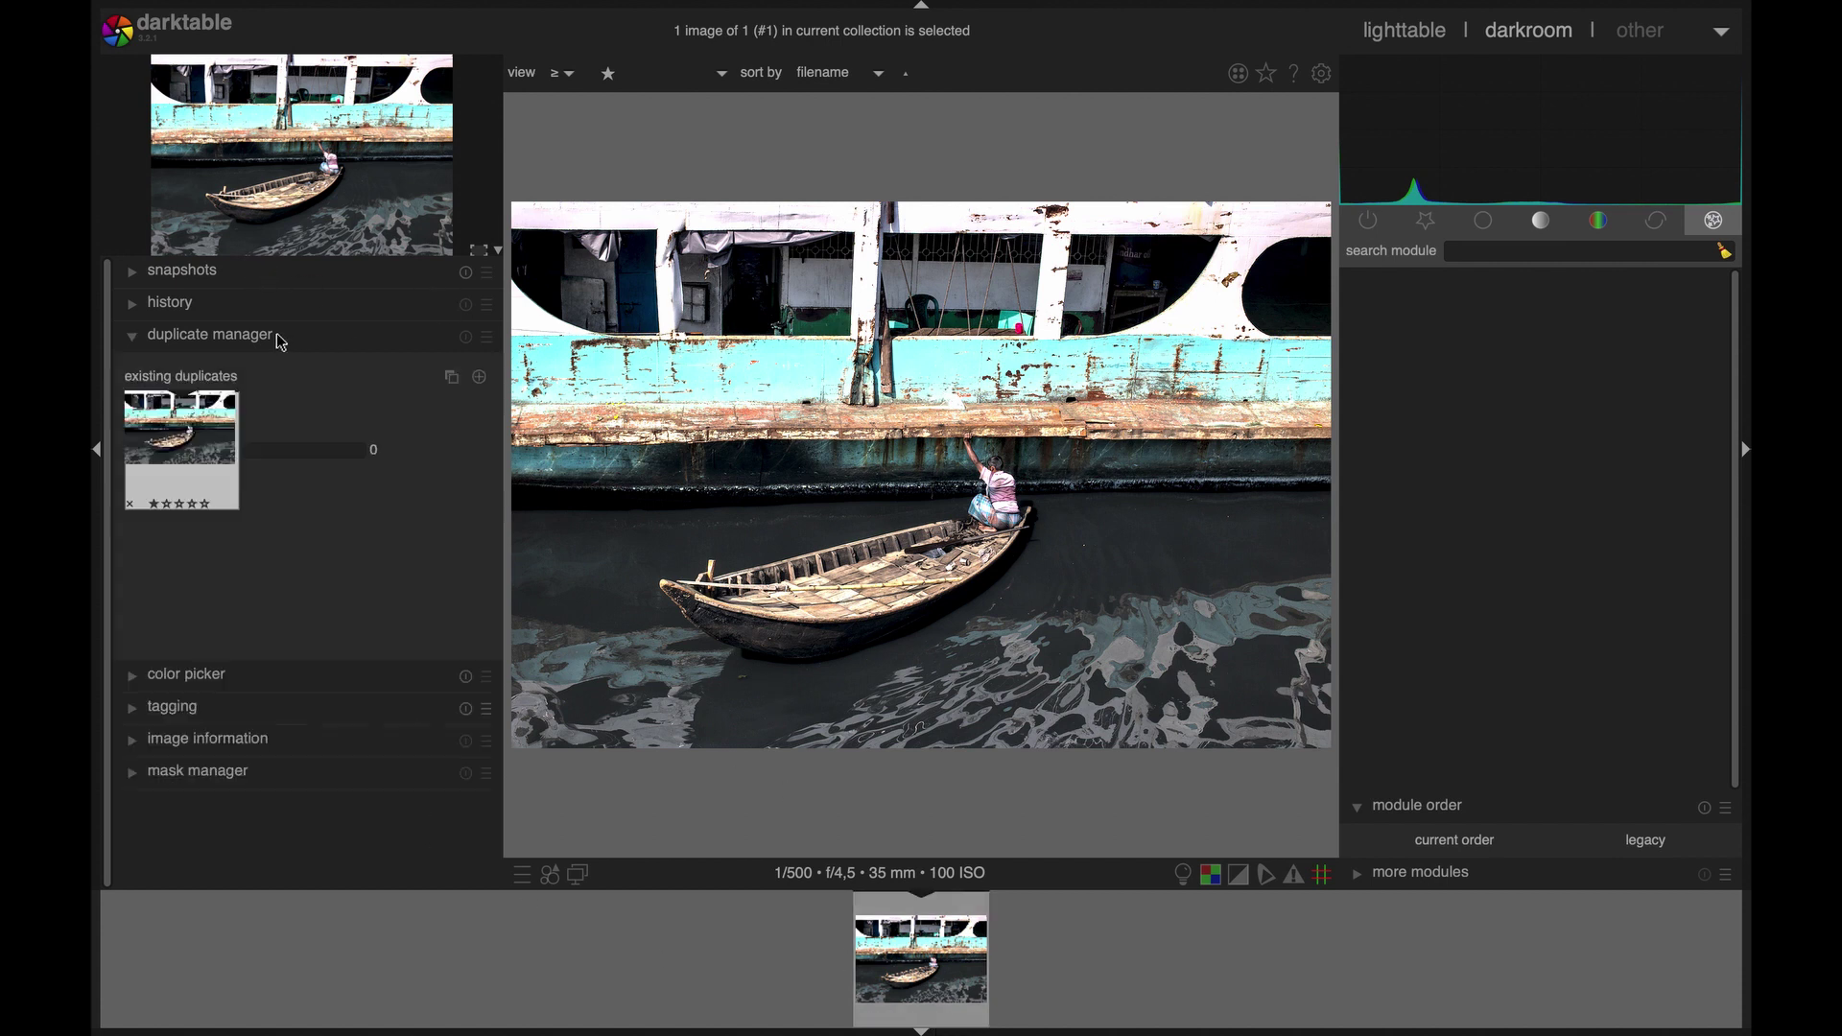
pyautogui.click(205, 338)
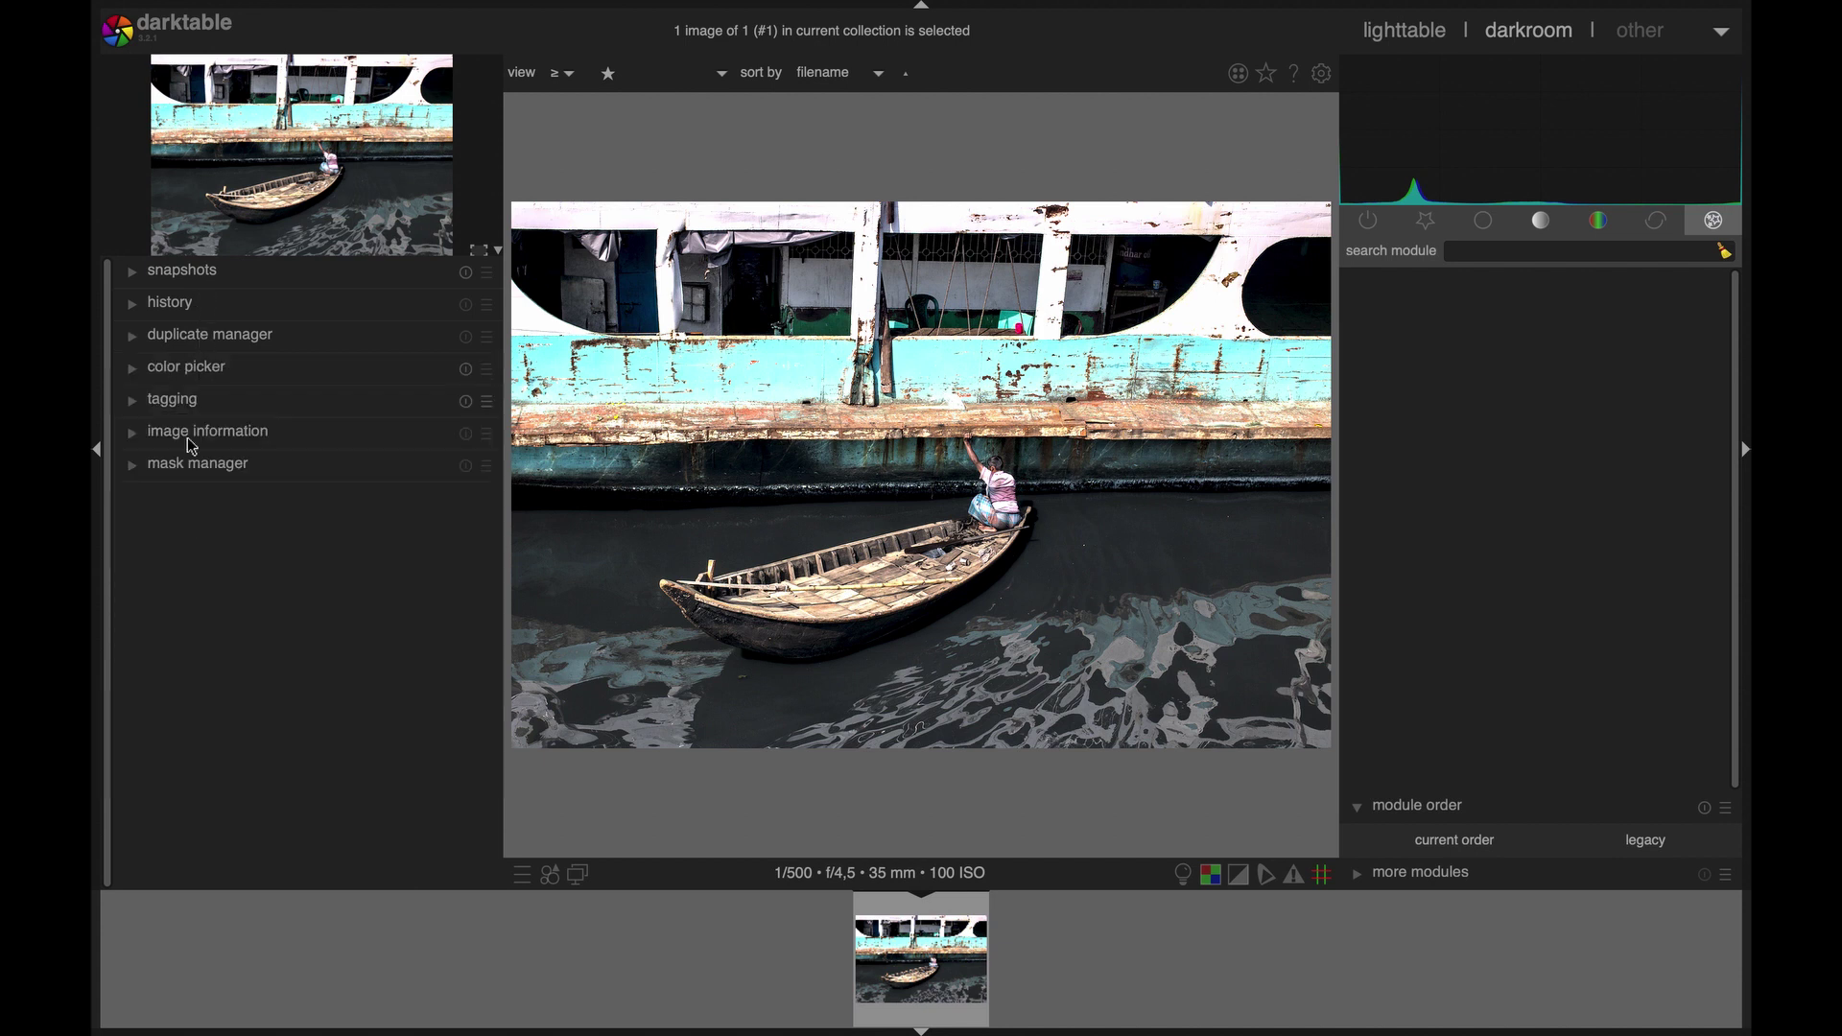
pyautogui.click(189, 372)
pyautogui.click(189, 372)
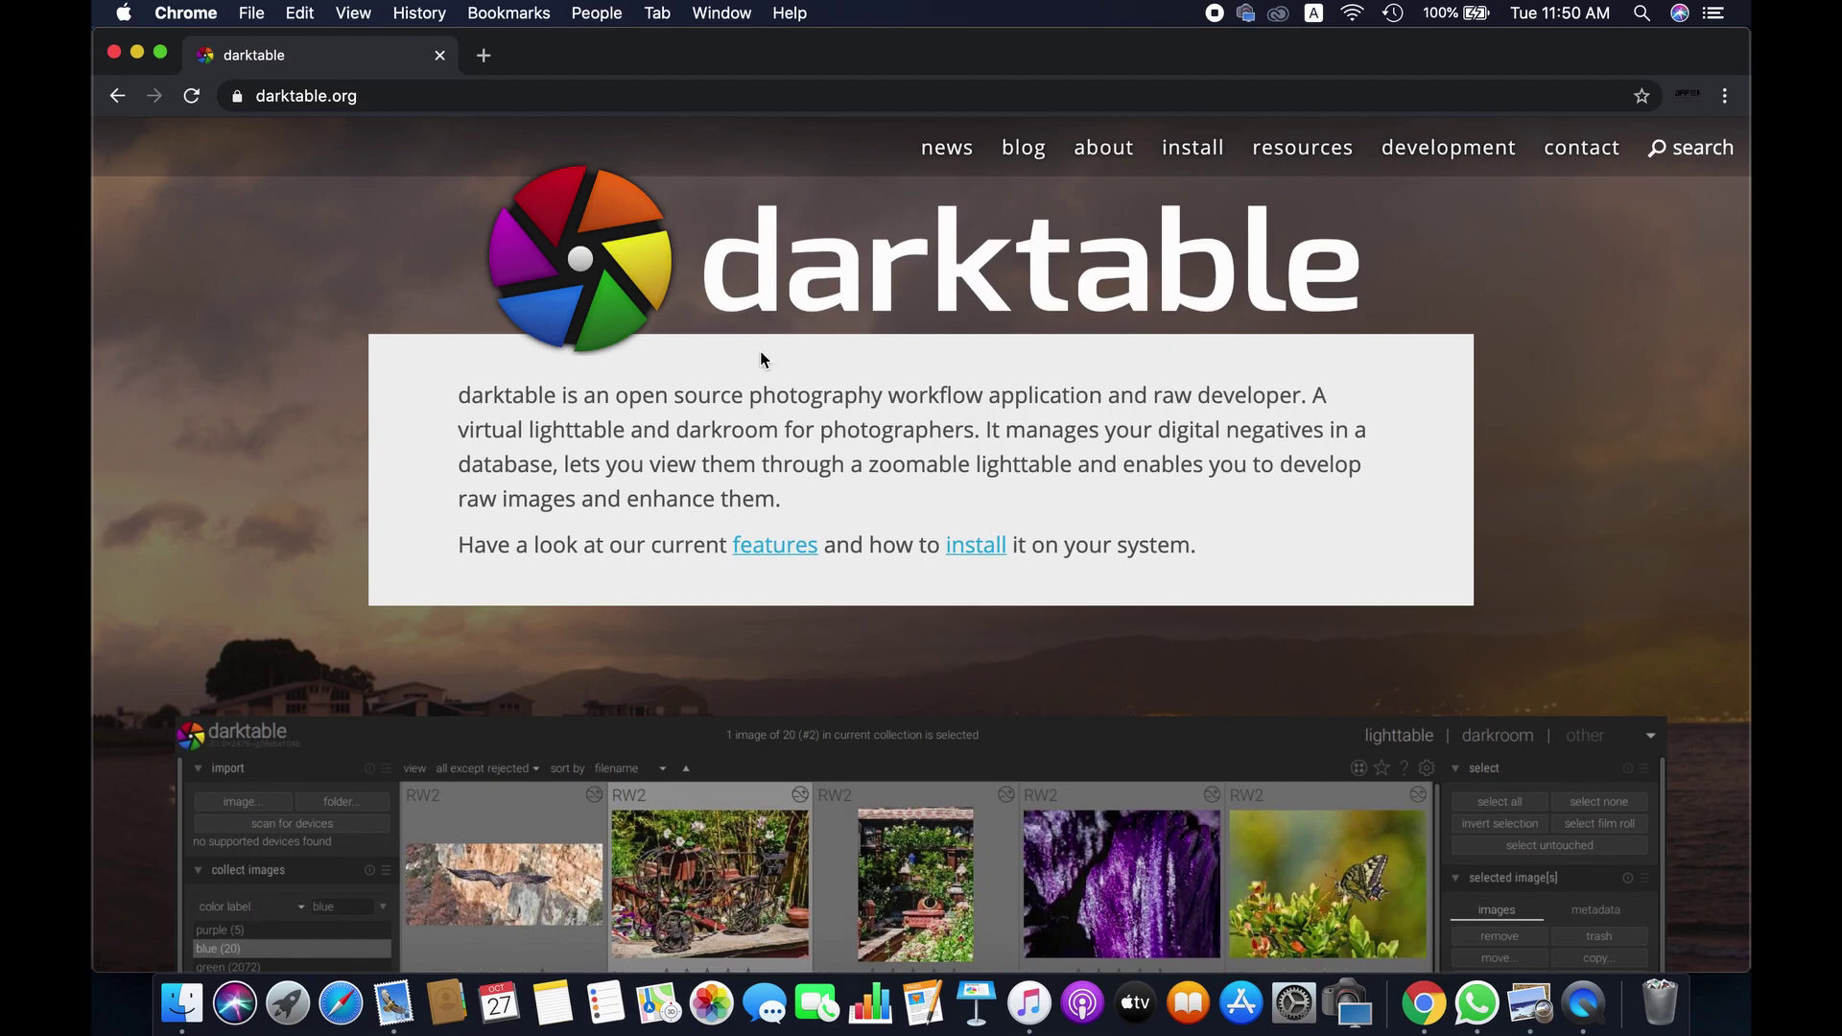
# Step: Make the Chrome window showing darktable.org full screen
pyautogui.click(163, 53)
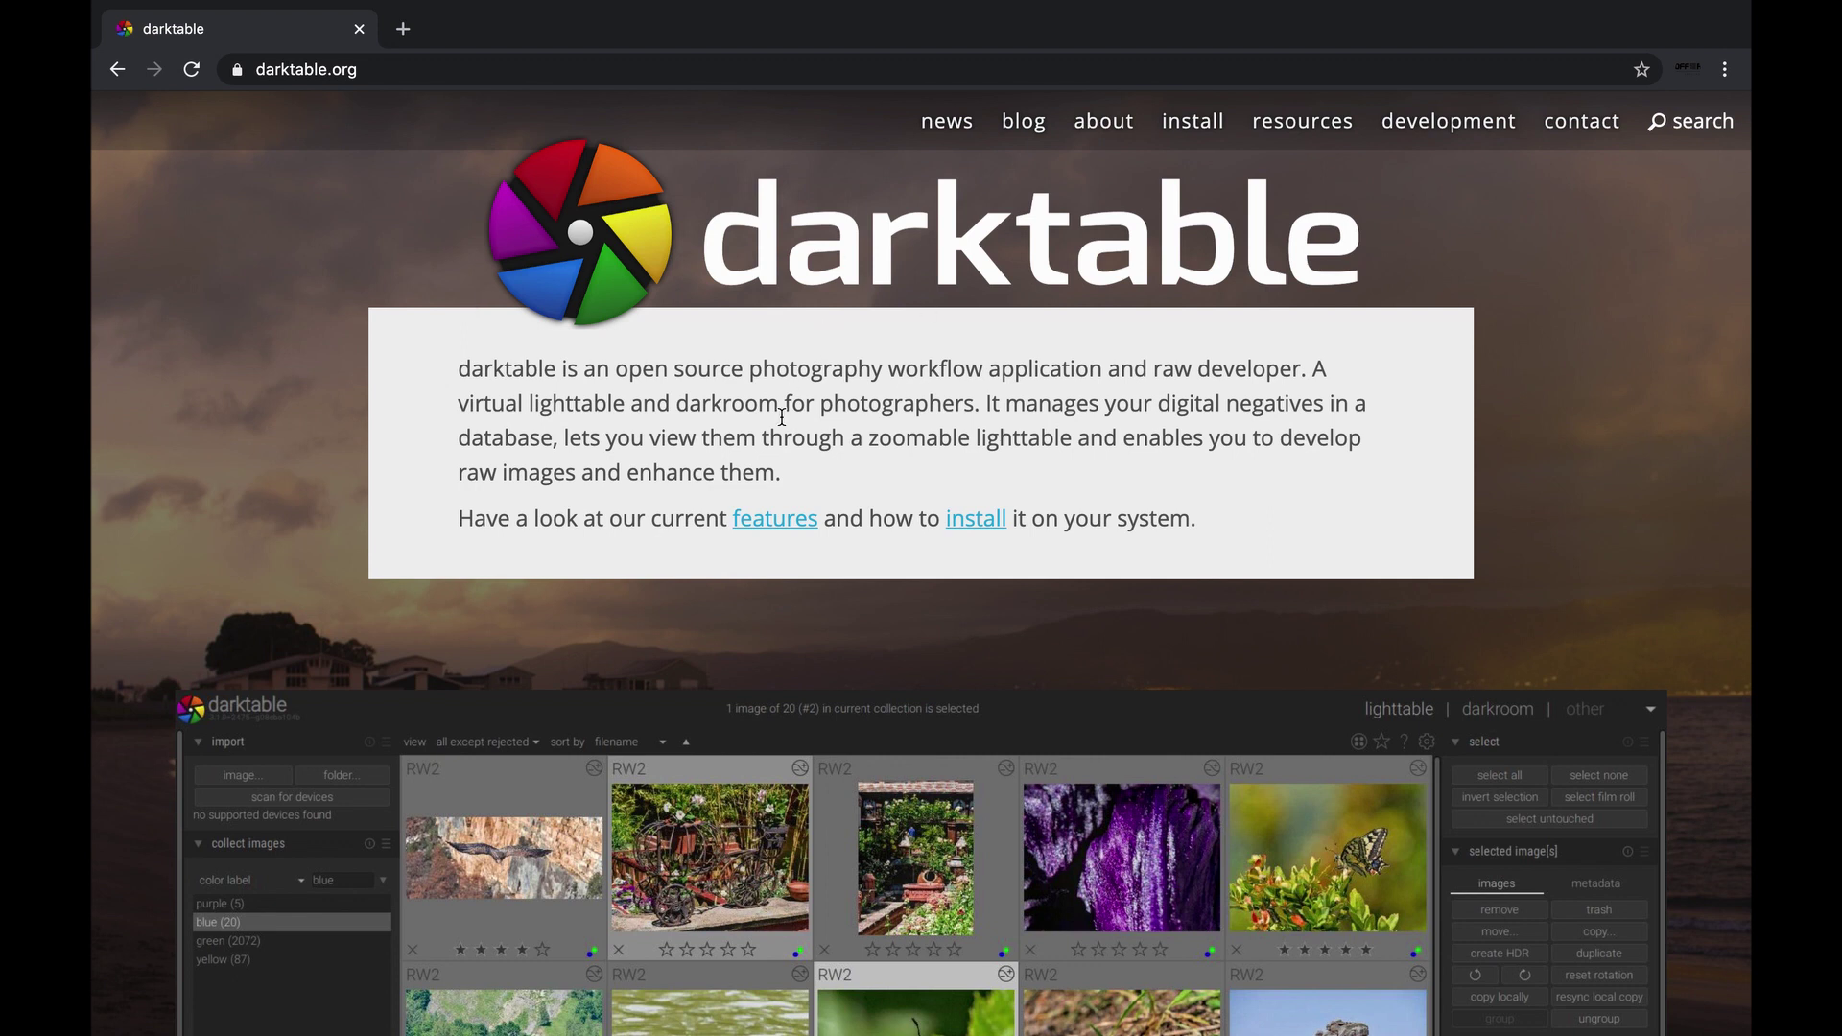
# Step: Go to darktable.org's install page and scroll down to the macOS DMG instructions
pyautogui.click(1193, 128)
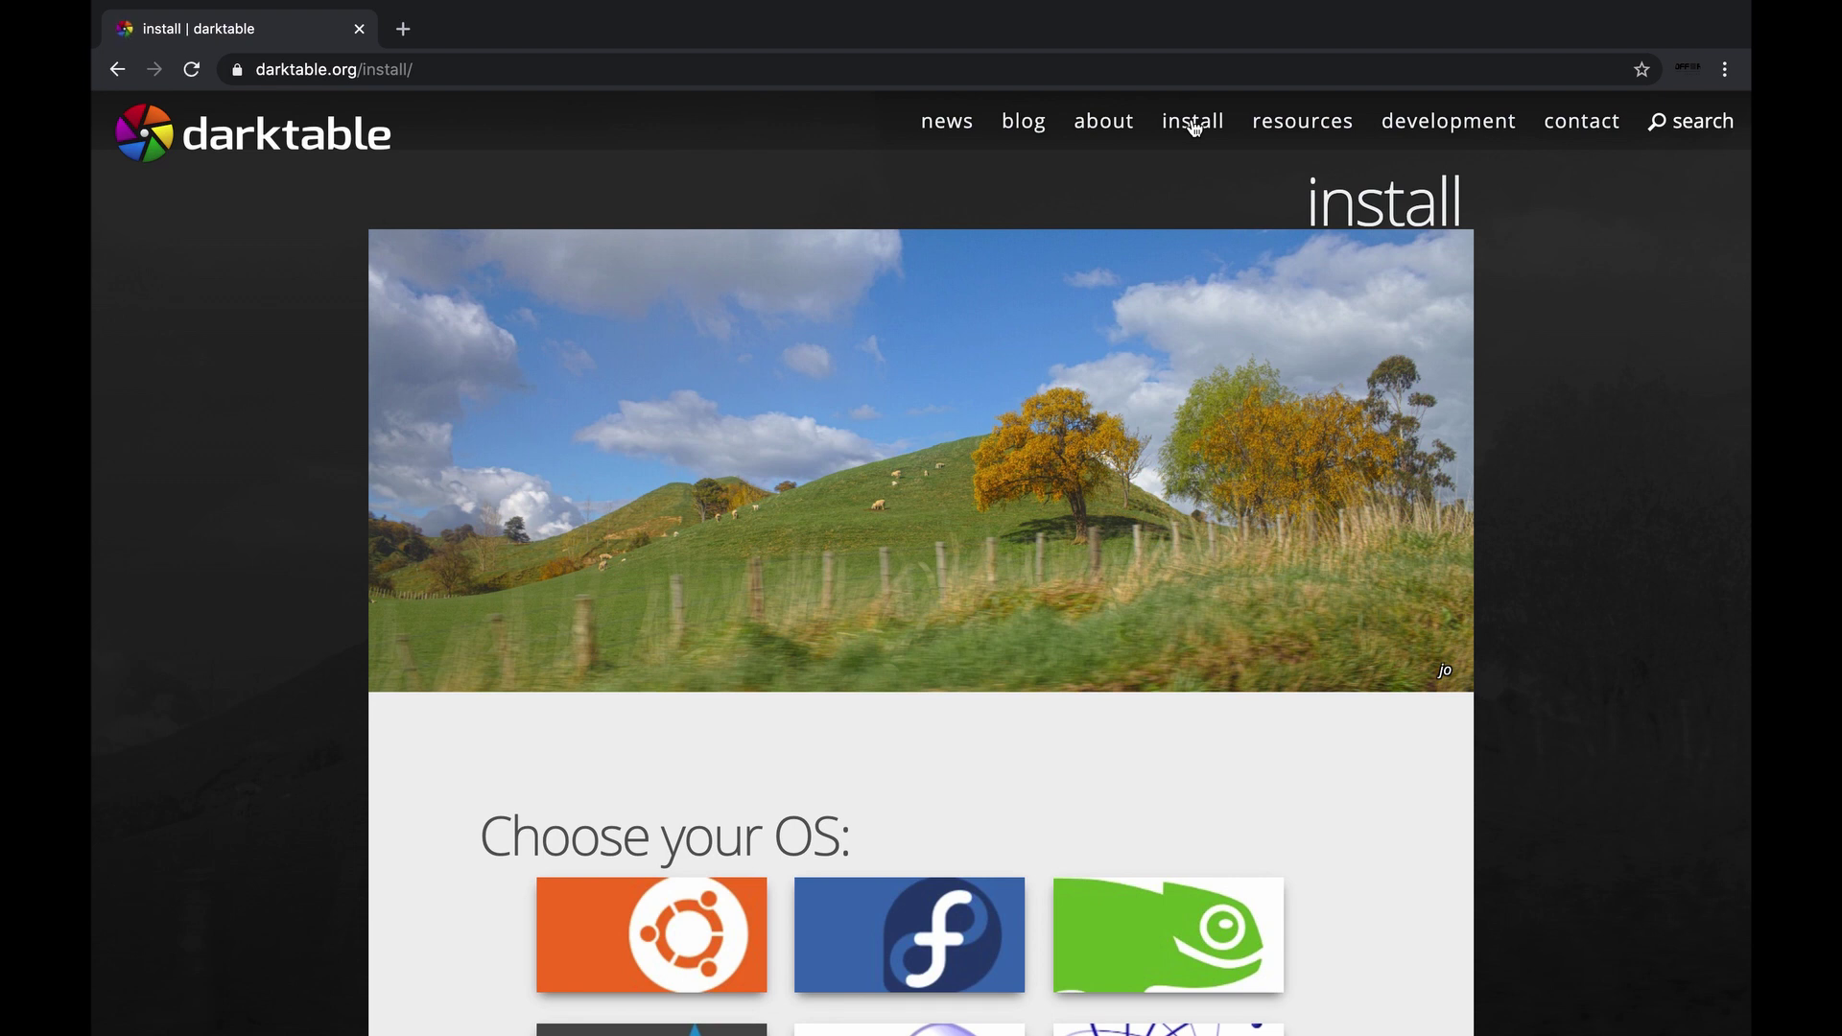
pyautogui.scroll(-5, 1075, 519)
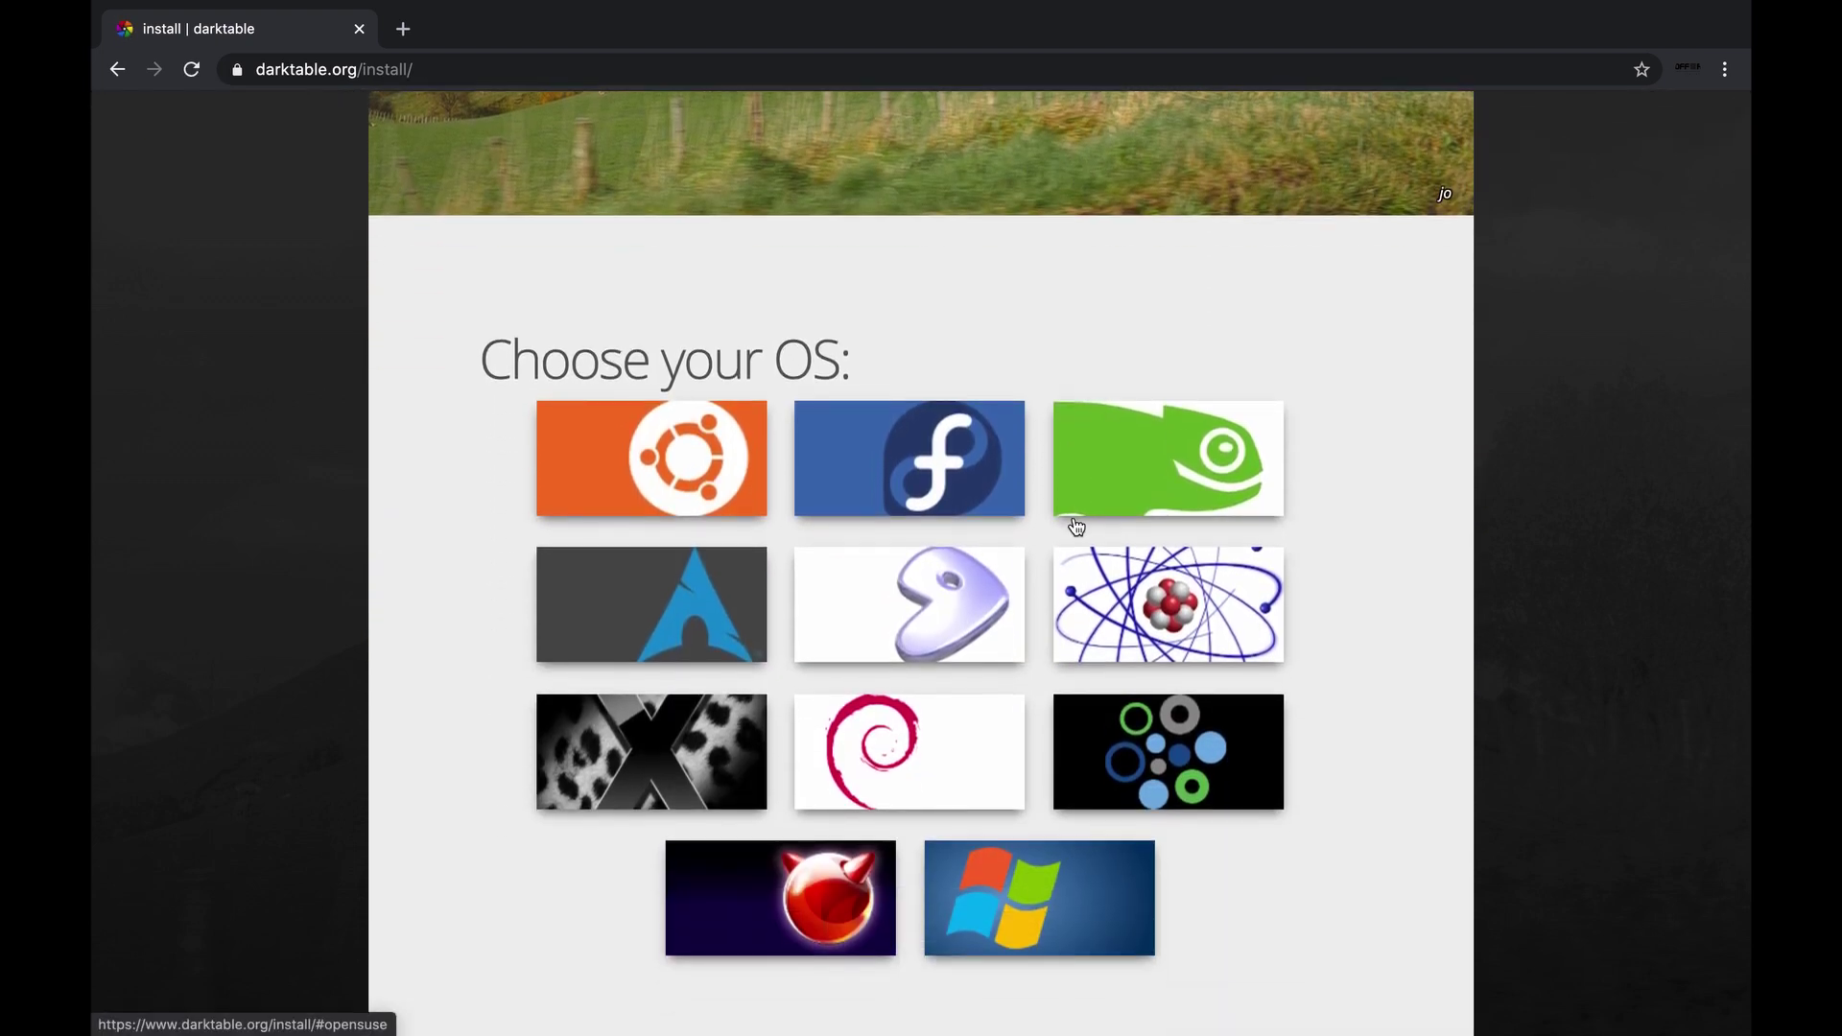
pyautogui.click(1076, 526)
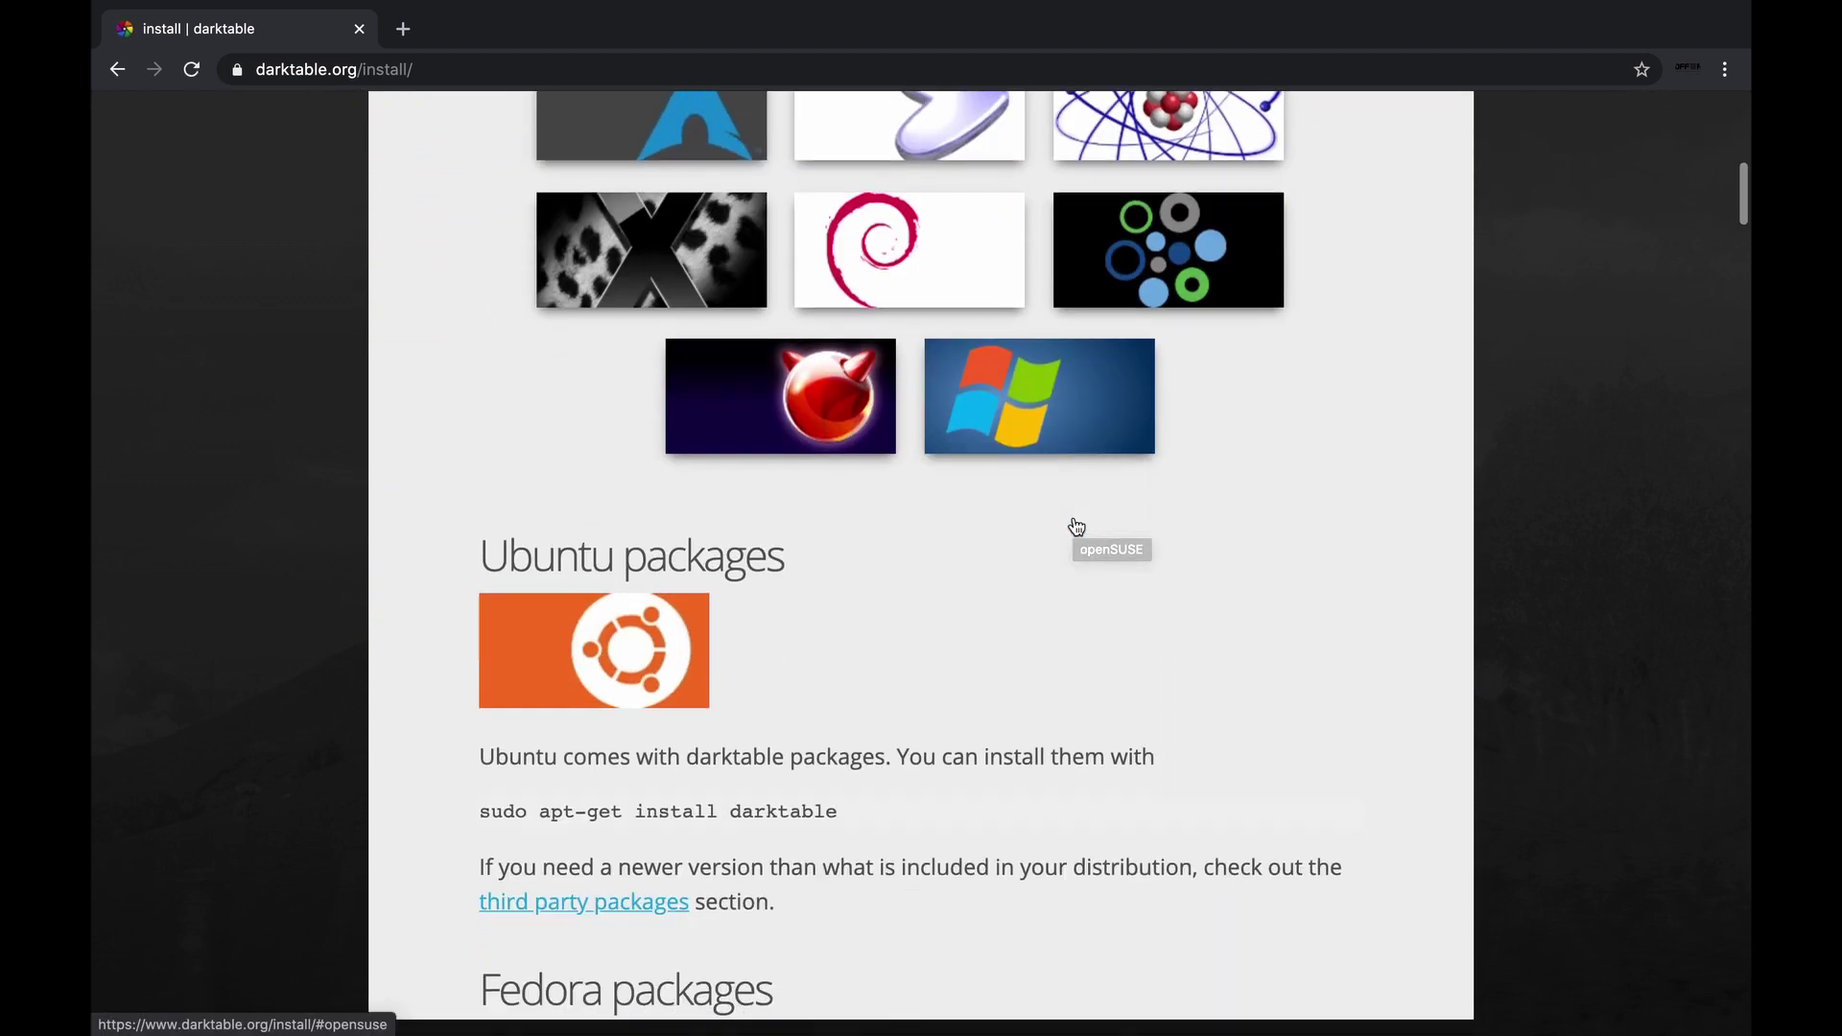
pyautogui.scroll(-15, 1074, 519)
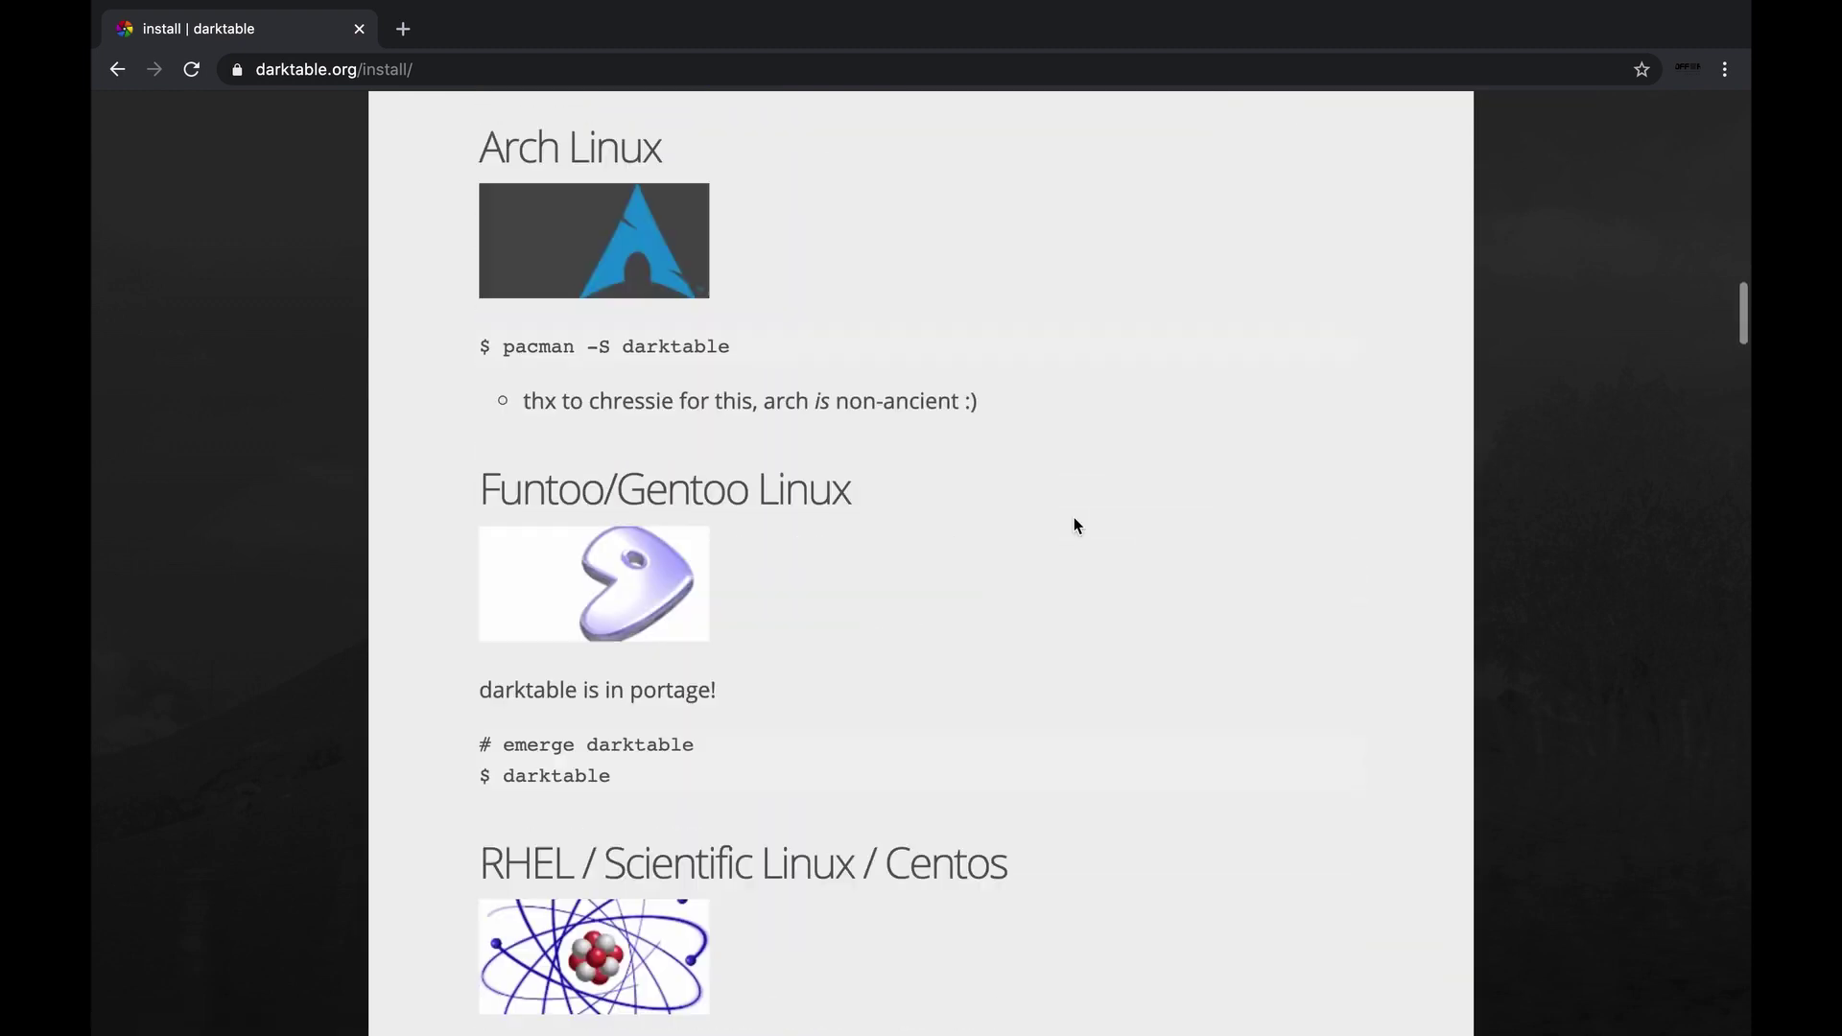
pyautogui.scroll(-15, 1073, 523)
pyautogui.scroll(-1, 1073, 526)
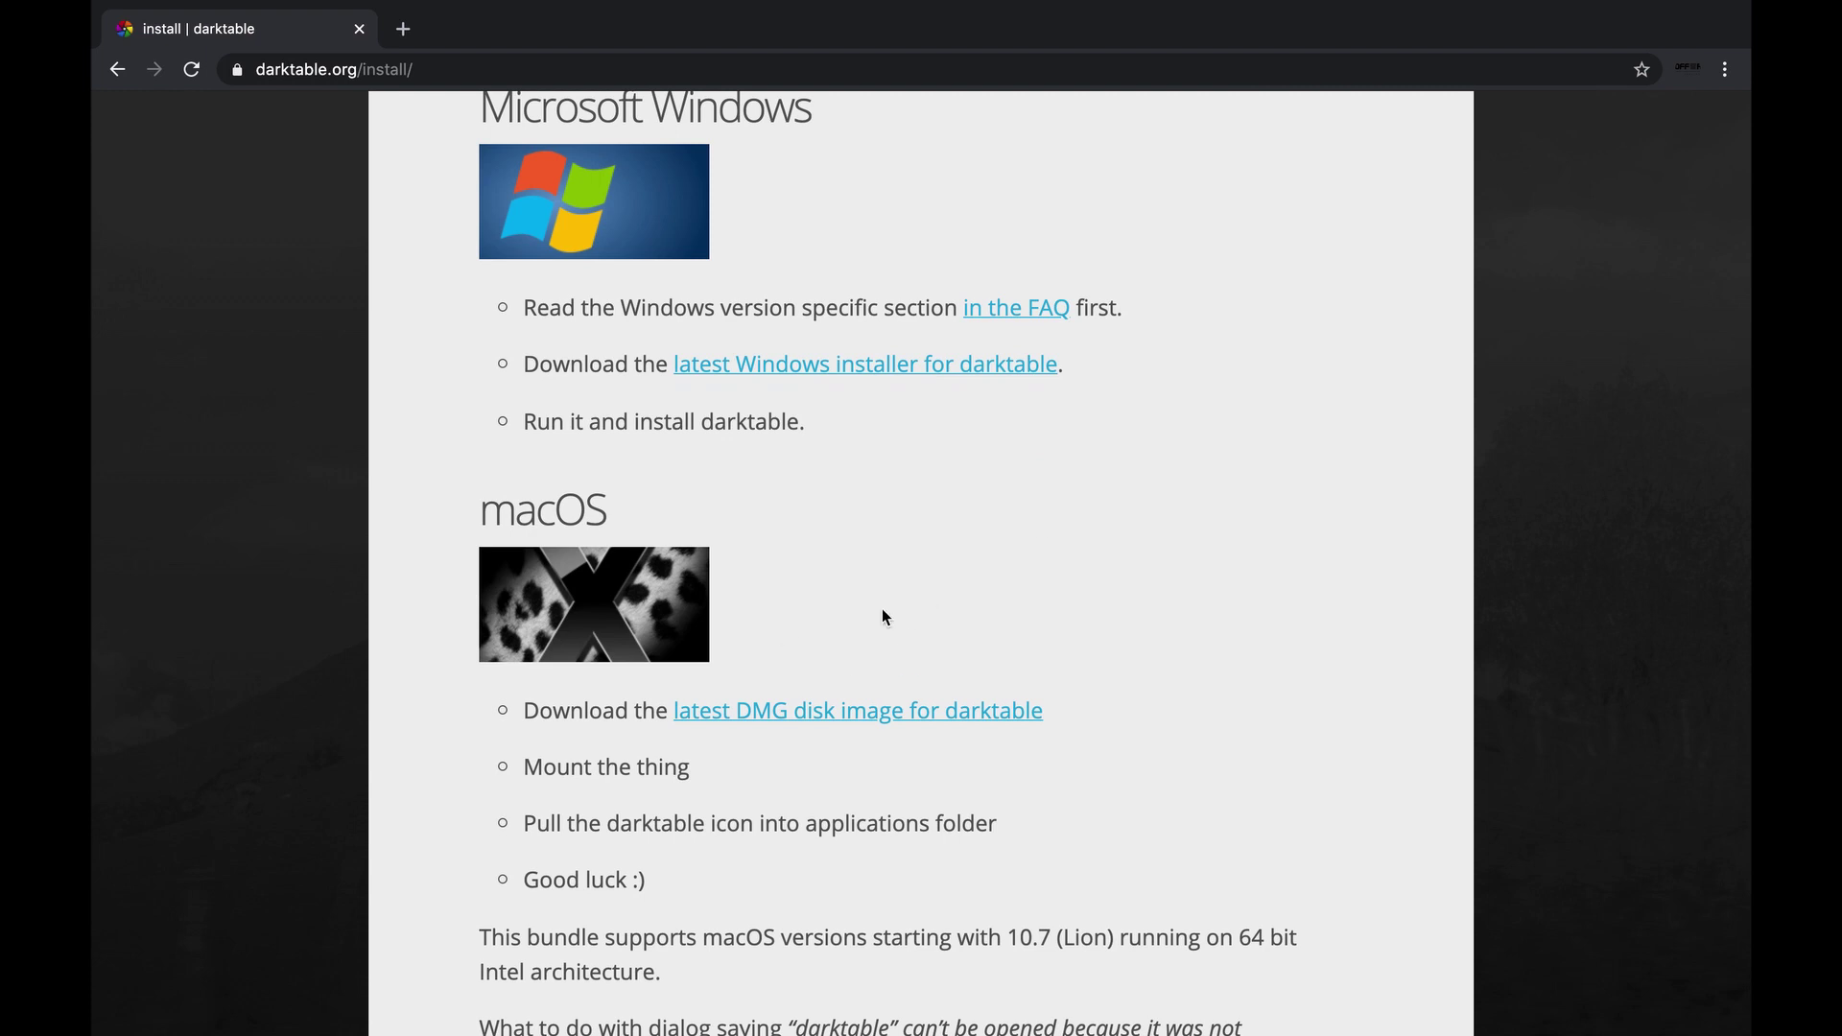
# Step: Download the latest darktable-3.2.1.dmg disk image for macOS
pyautogui.click(907, 726)
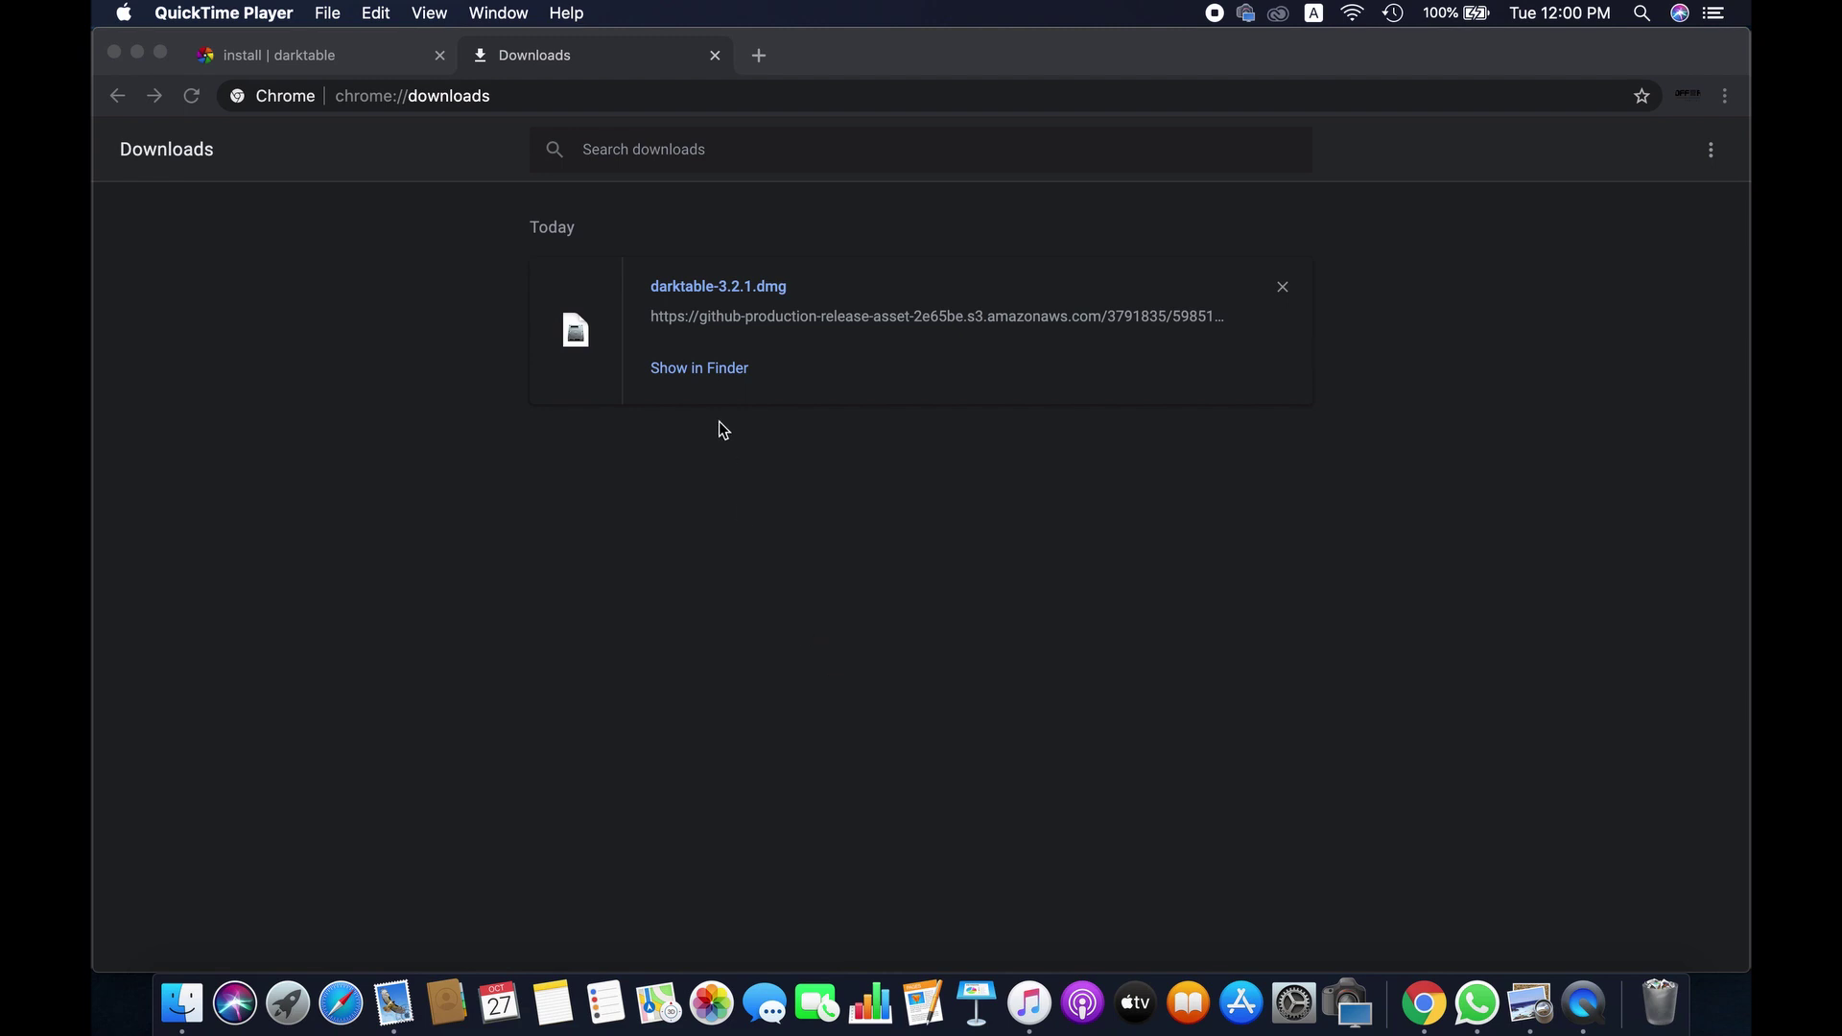
# Step: Show darktable-3.2.1.dmg in the Finder Downloads folder and mount the disk image
pyautogui.click(705, 373)
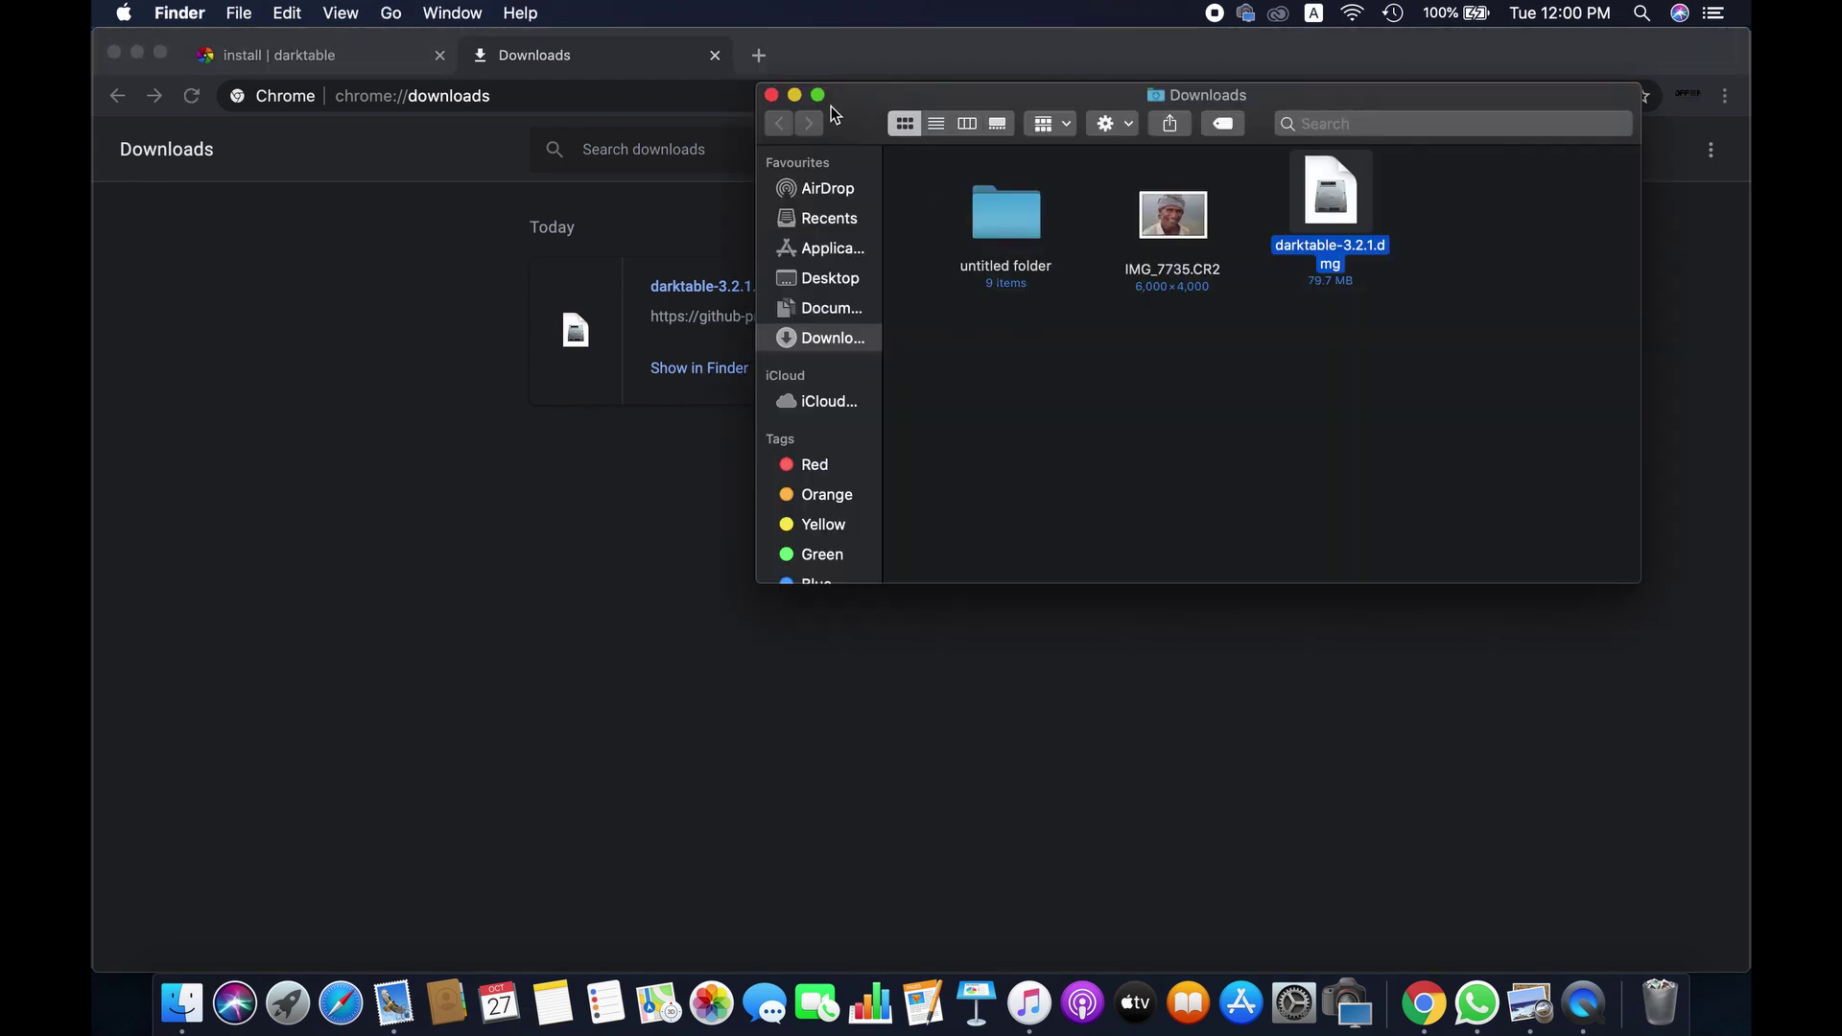
pyautogui.click(1374, 393)
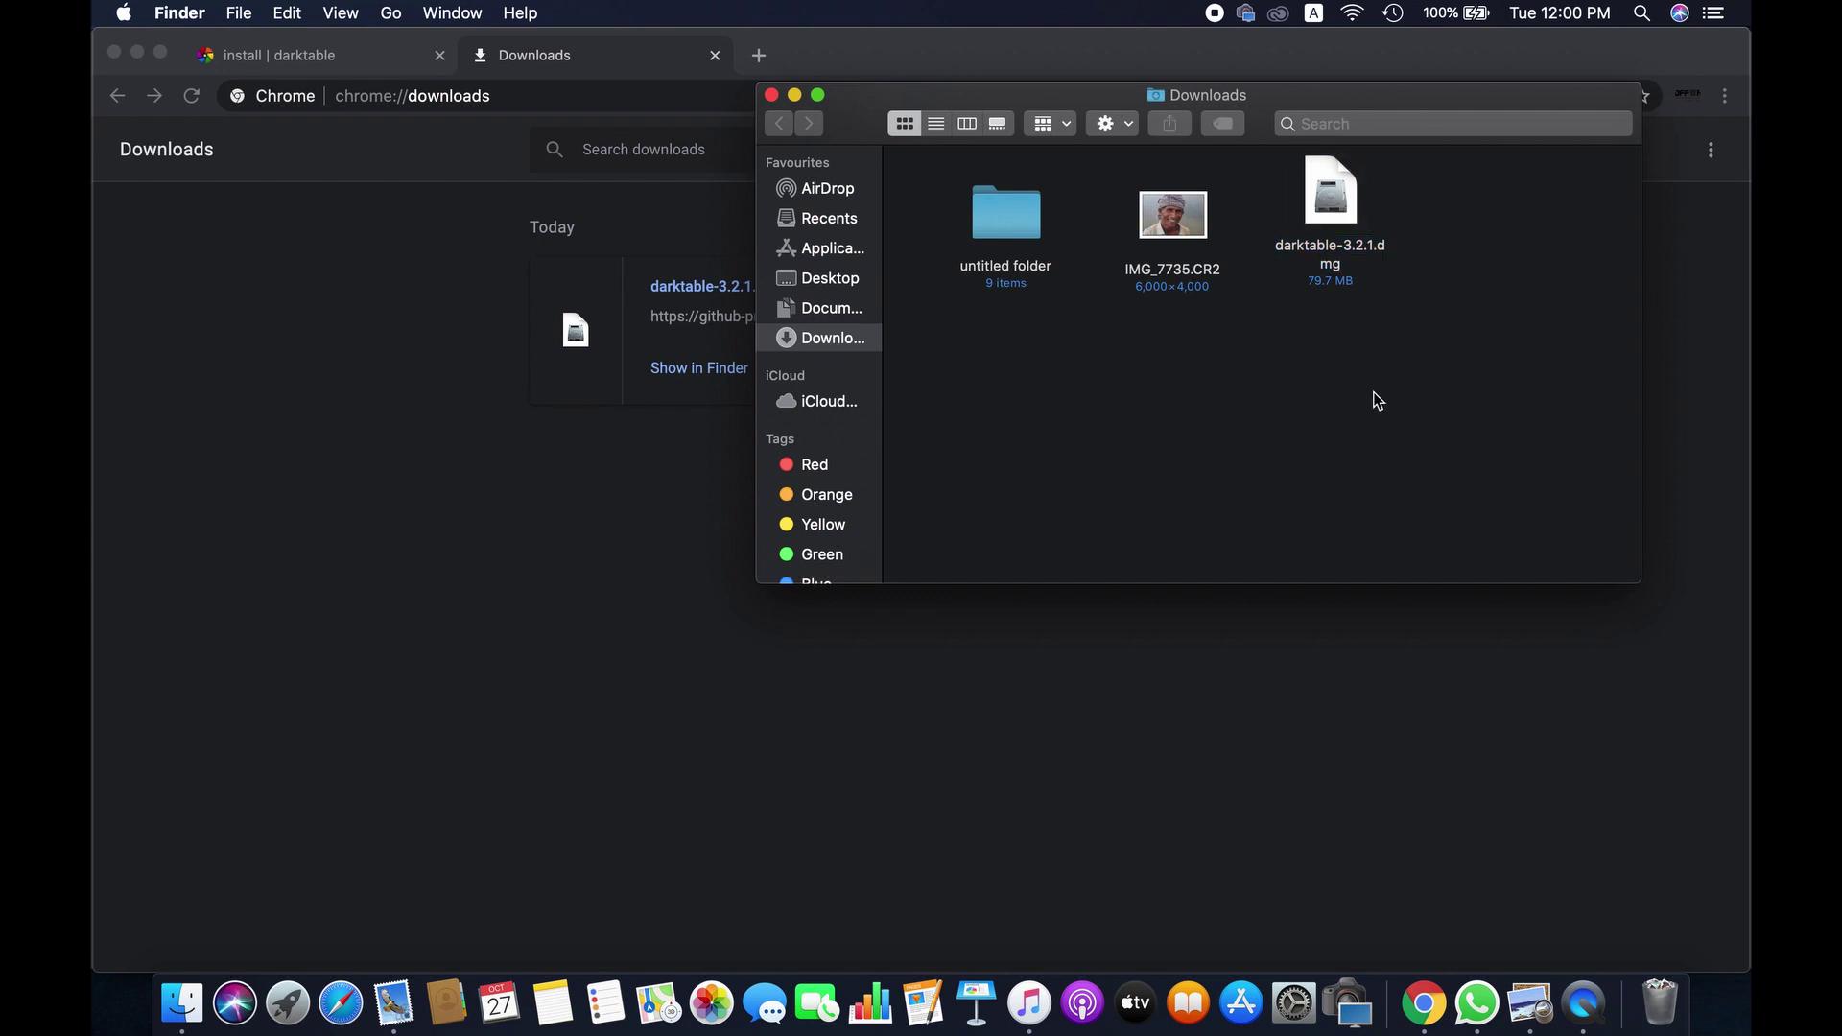
pyautogui.click(1334, 206)
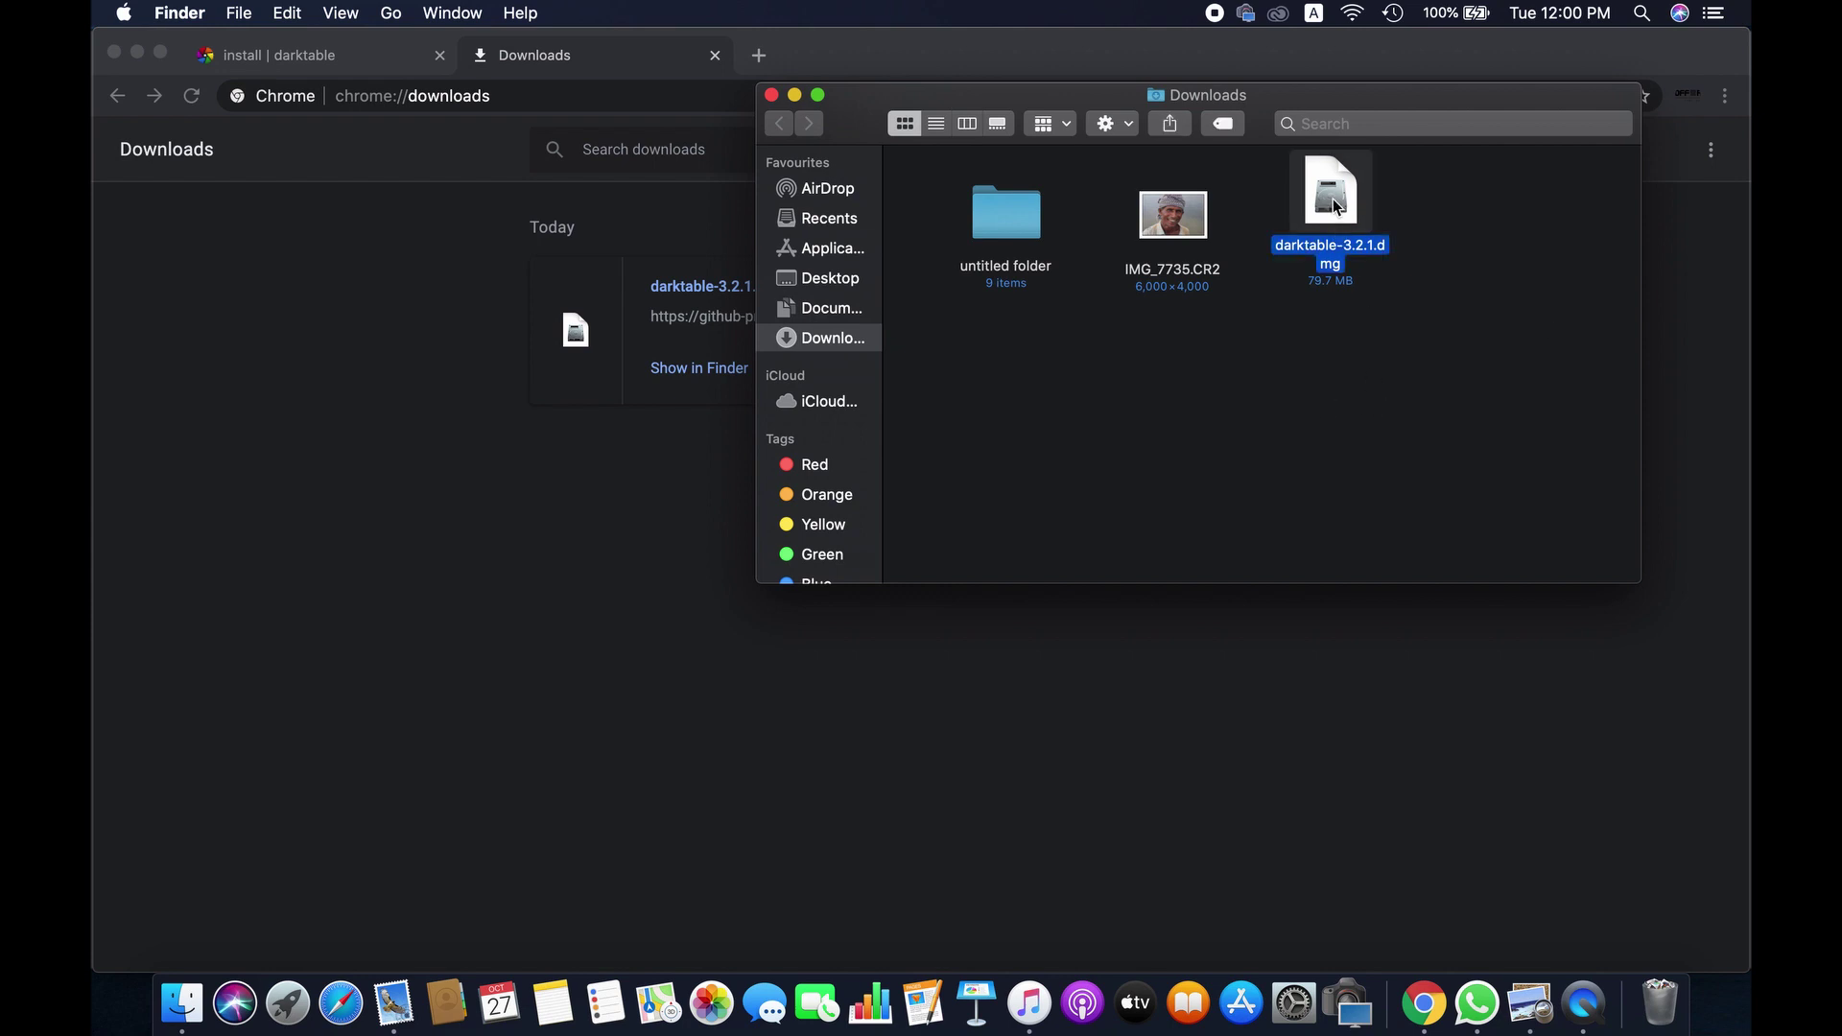
pyautogui.doubleClick(1334, 206)
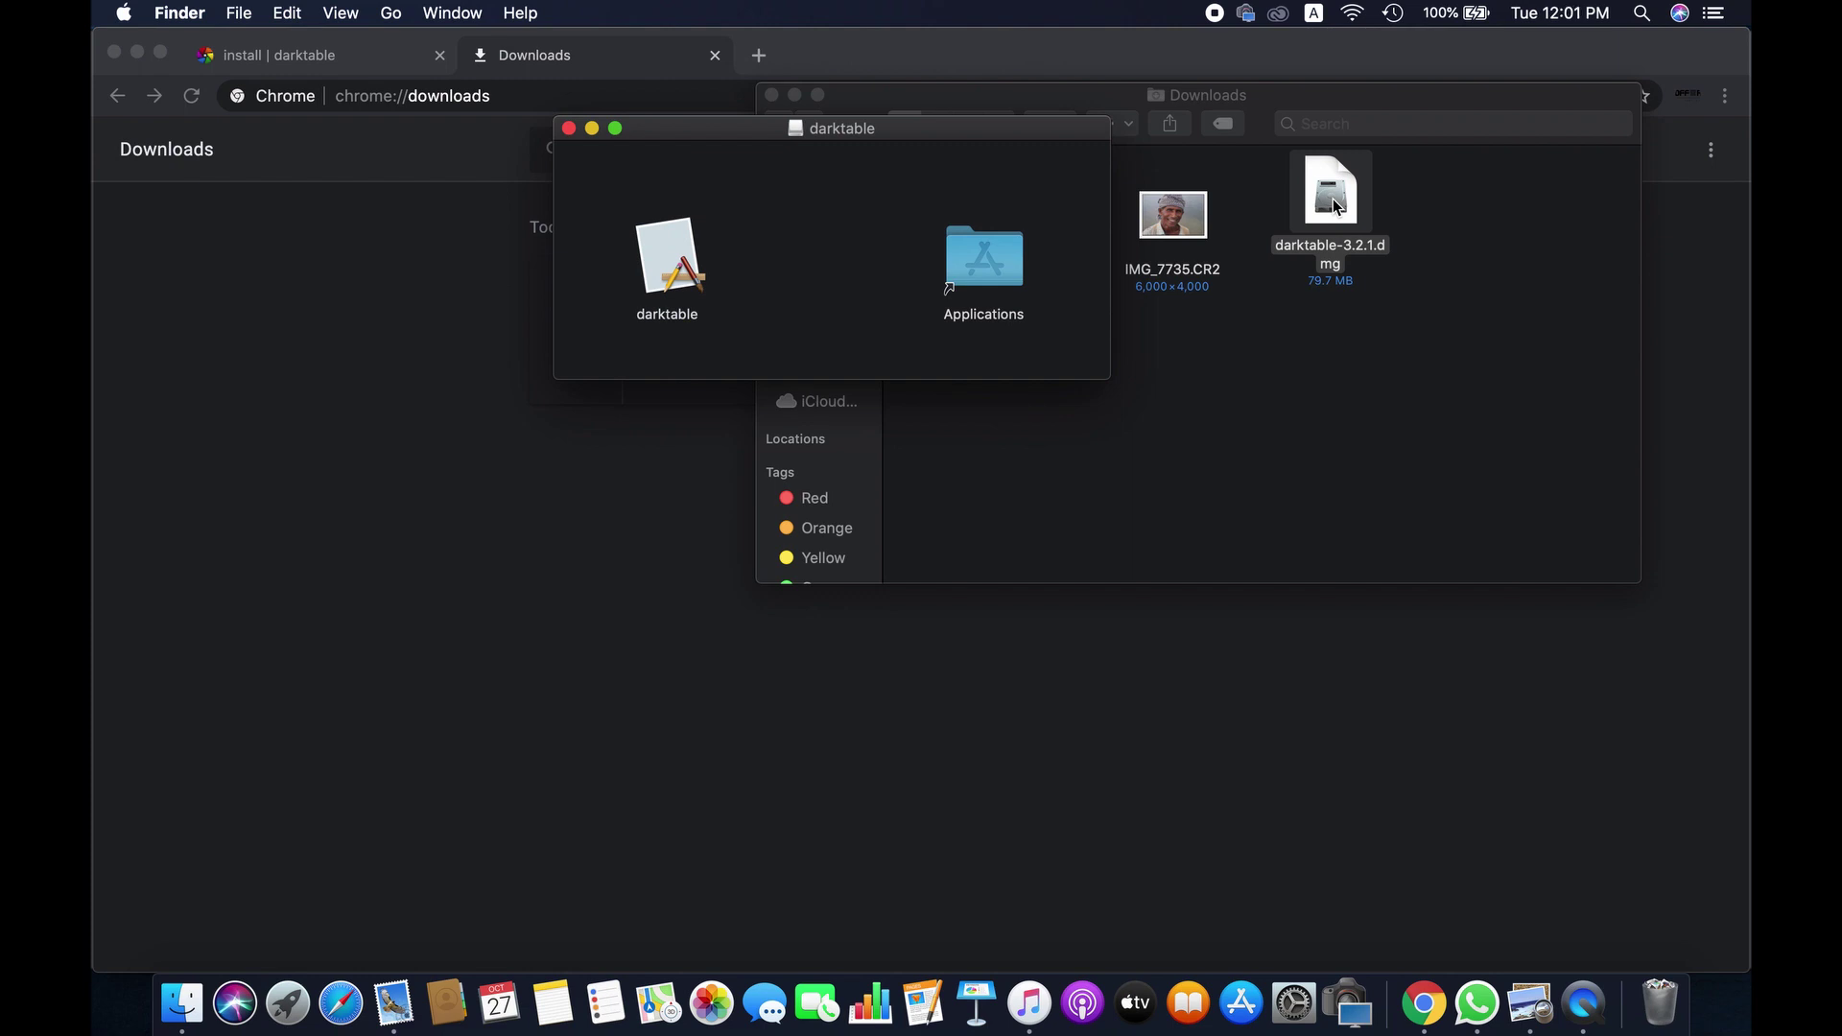
# Step: Copy the darktable app into Applications and close the disk-image window
pyautogui.moveTo(693, 261); pyautogui.dragTo(1016, 230)
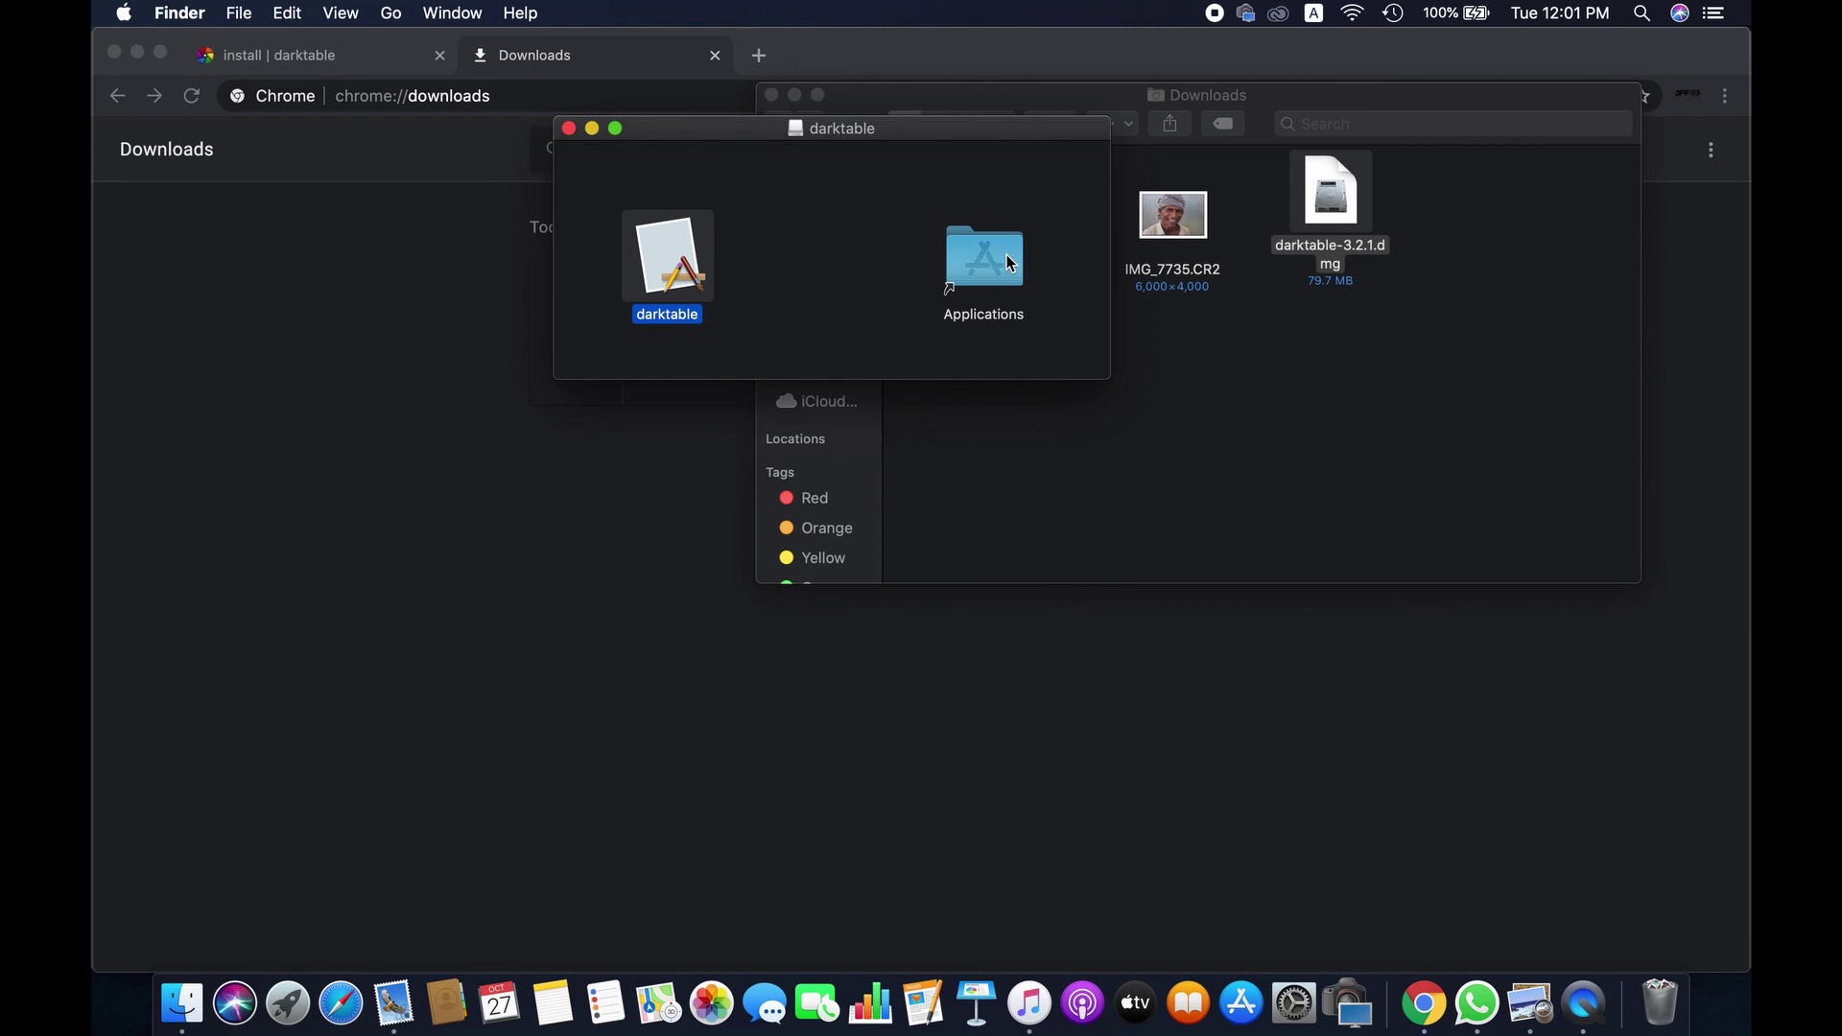
pyautogui.click(569, 129)
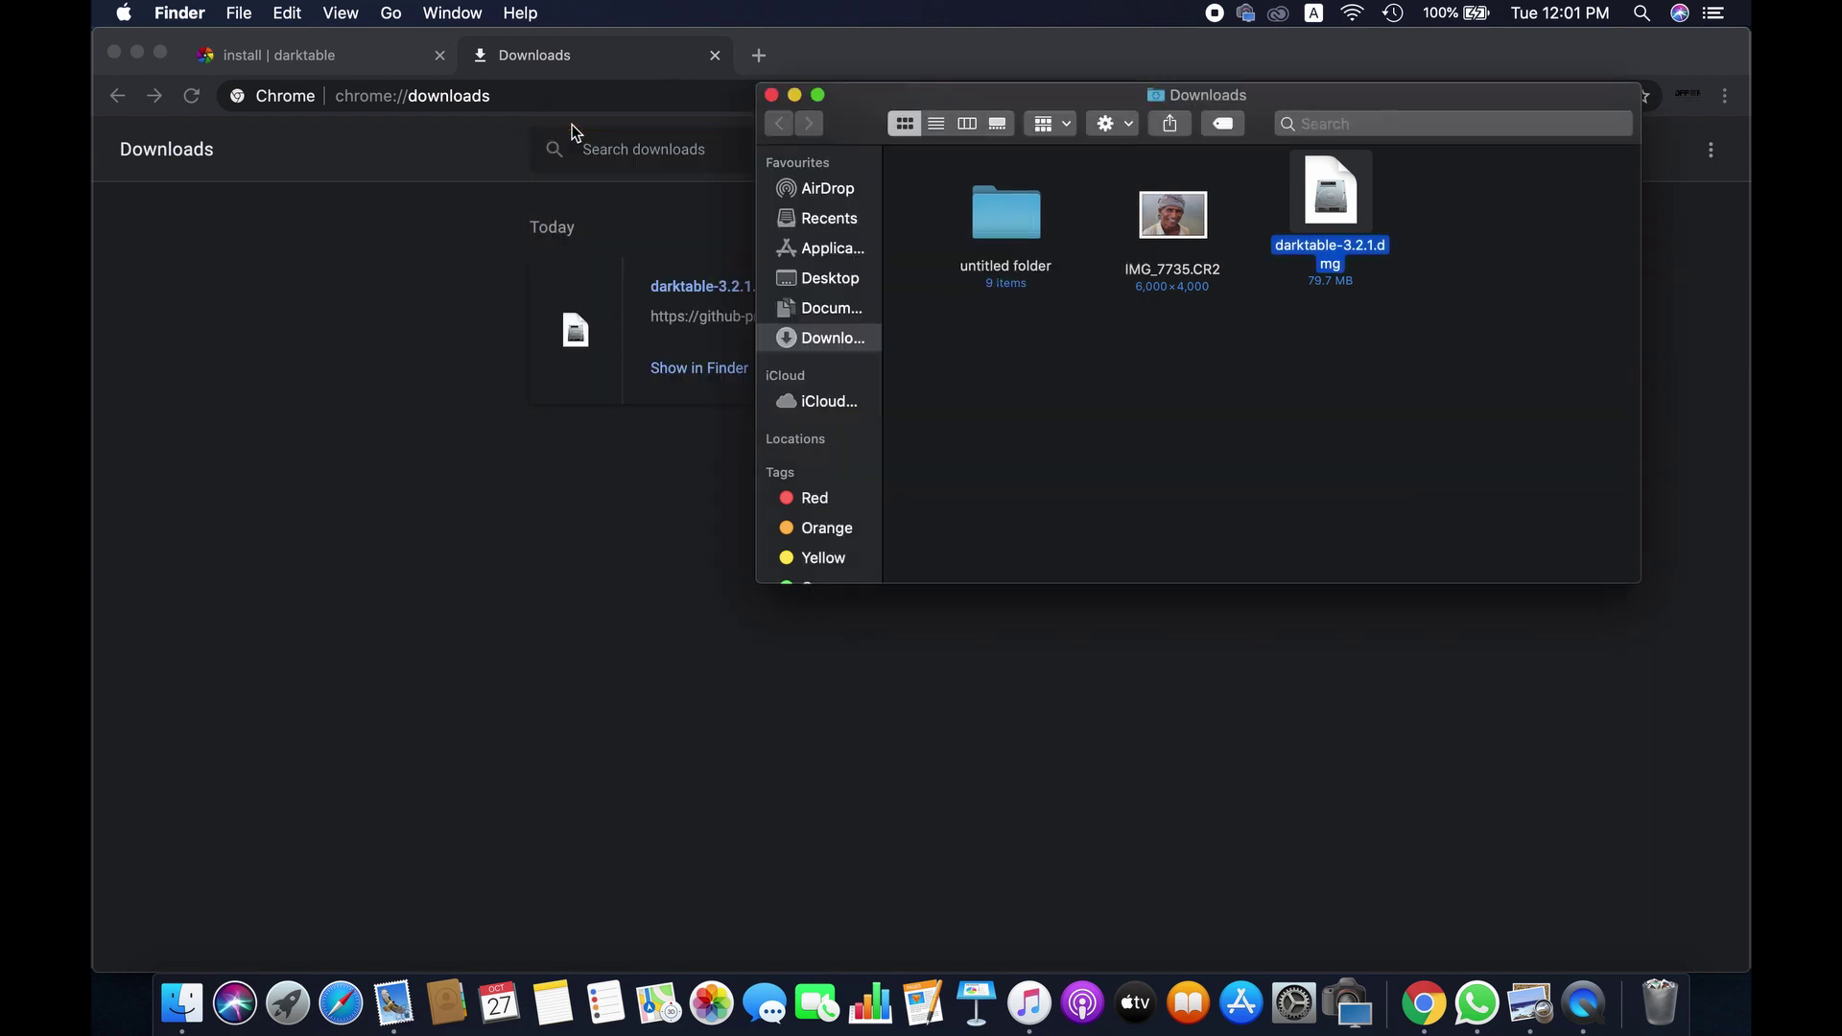
# Step: Minimize the Downloads window and launch GIMP 2.10 from page 1 of Launchpad
pyautogui.click(796, 96)
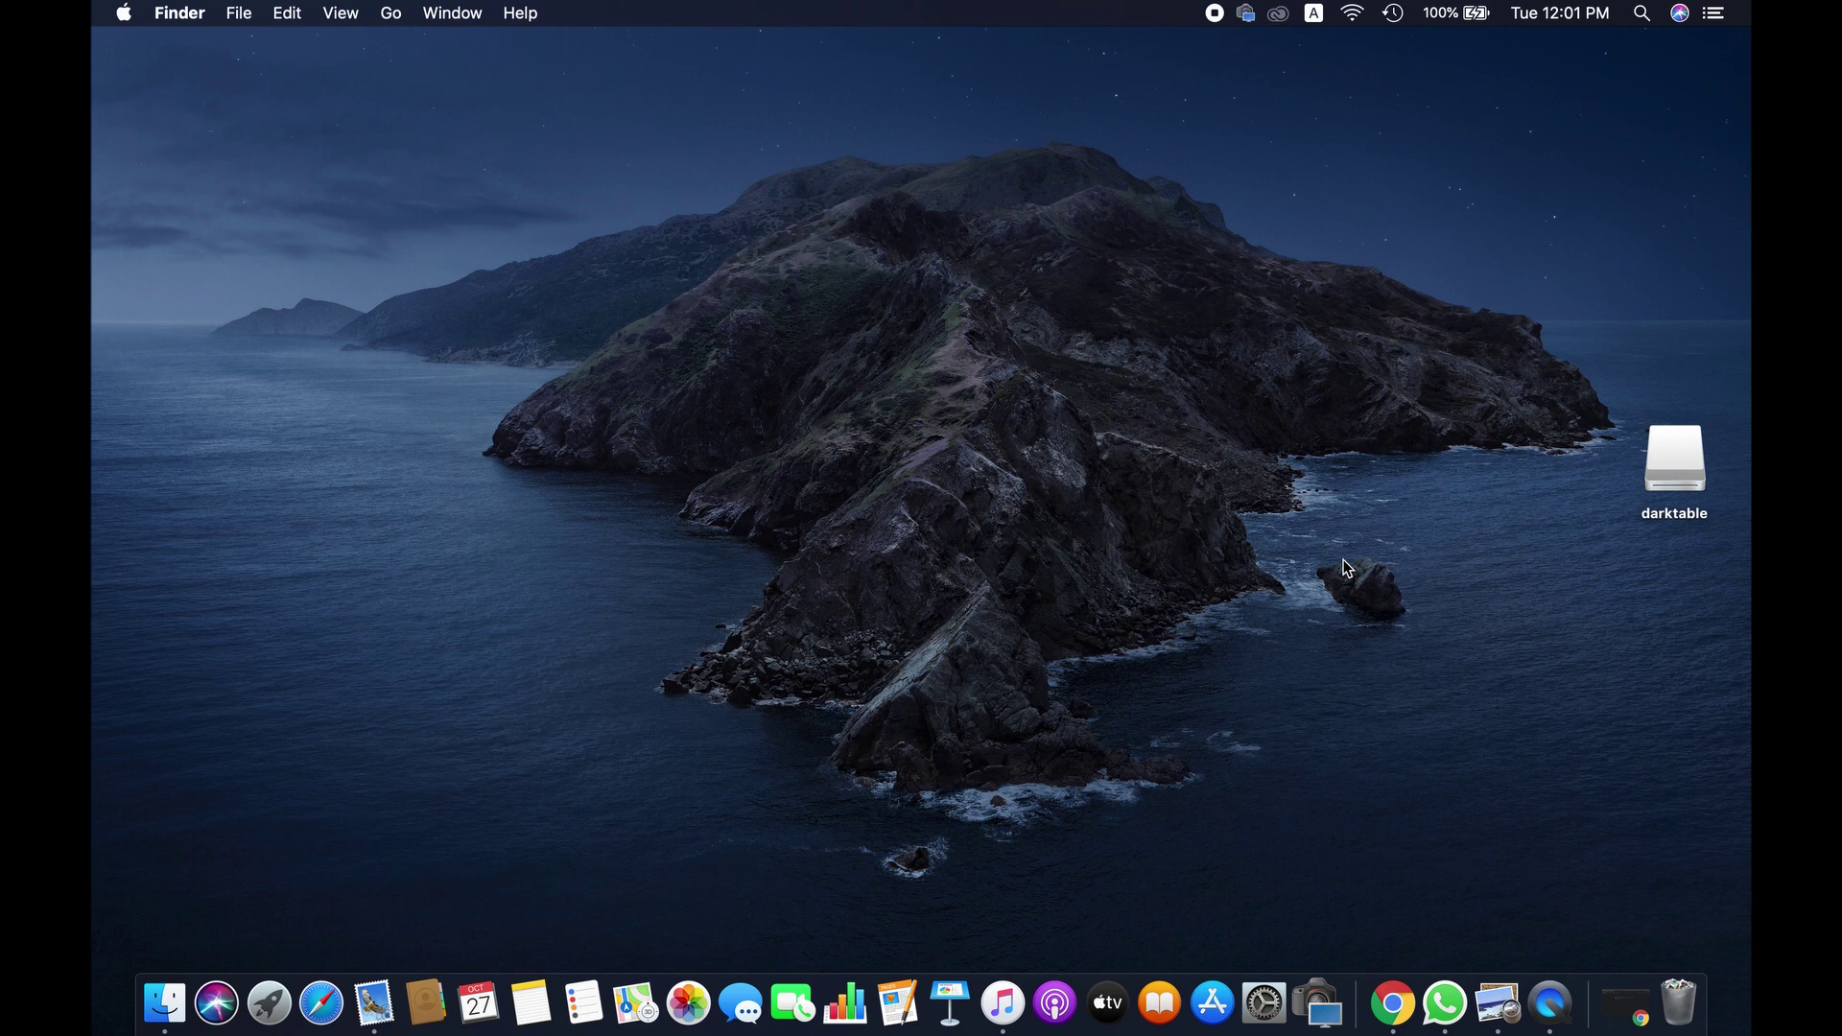
pyautogui.click(270, 1000)
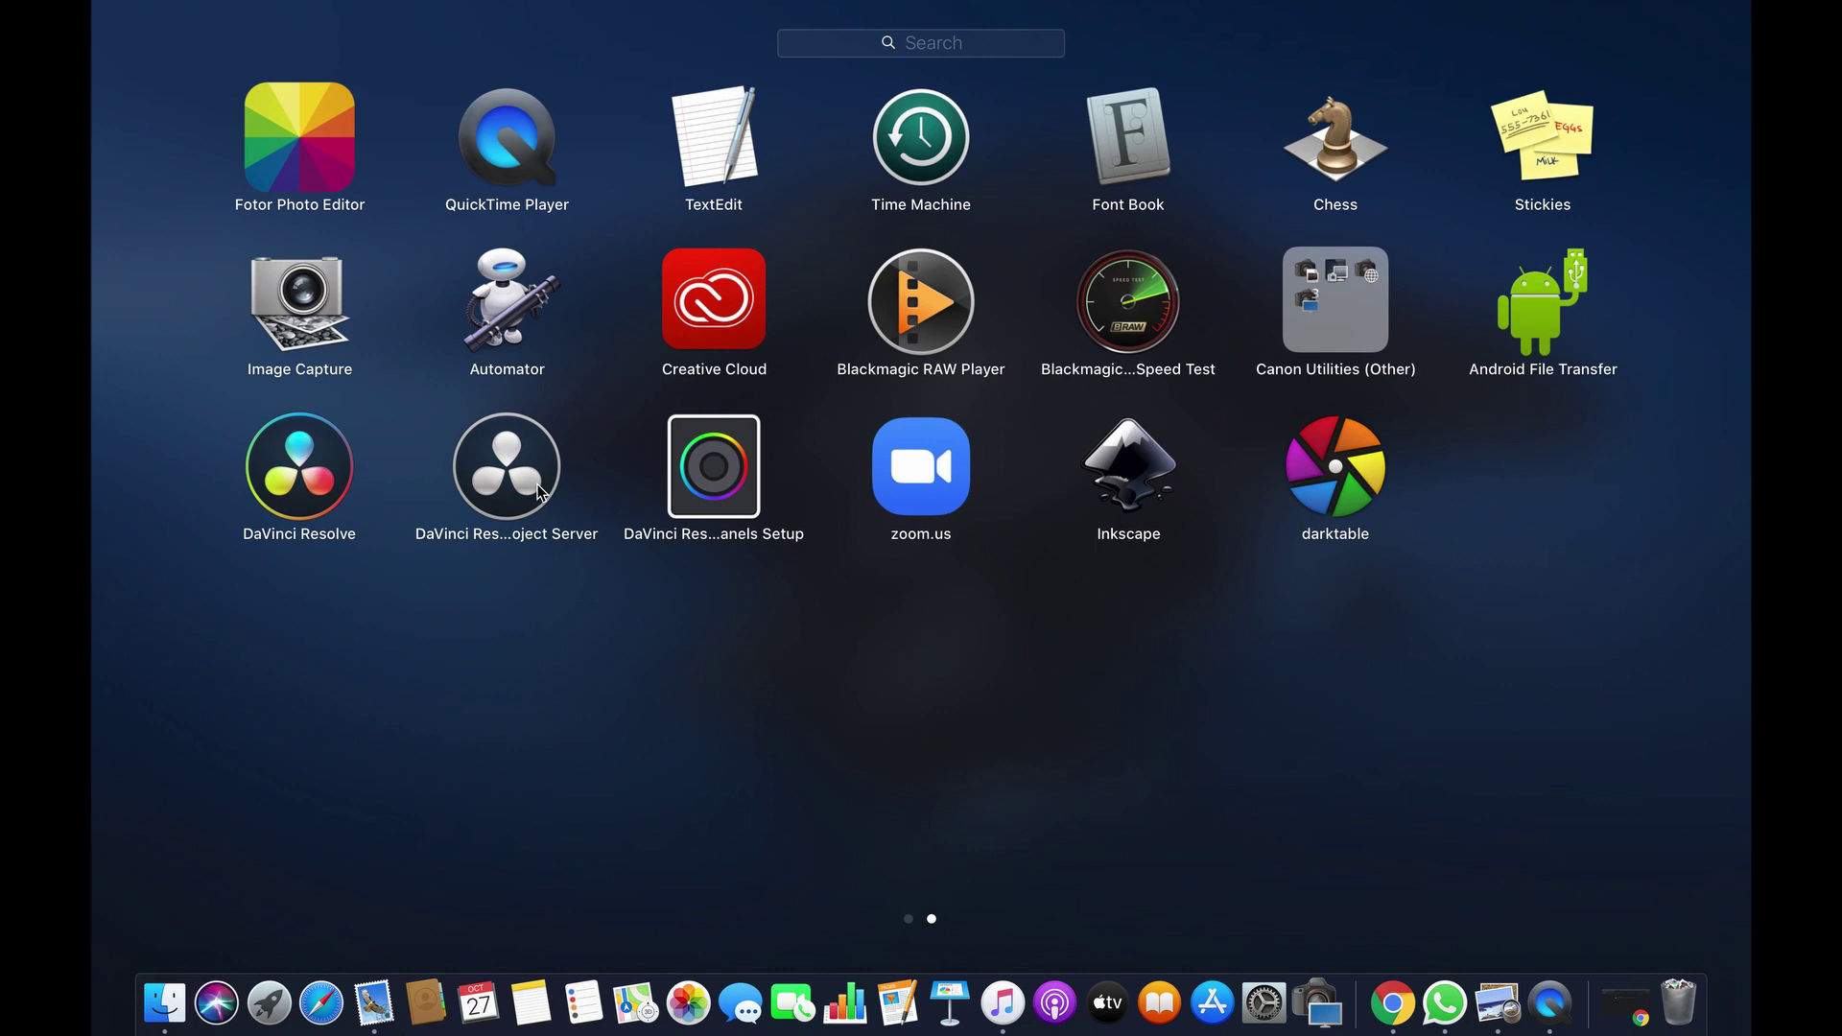
pyautogui.hscroll(-3, 539, 493)
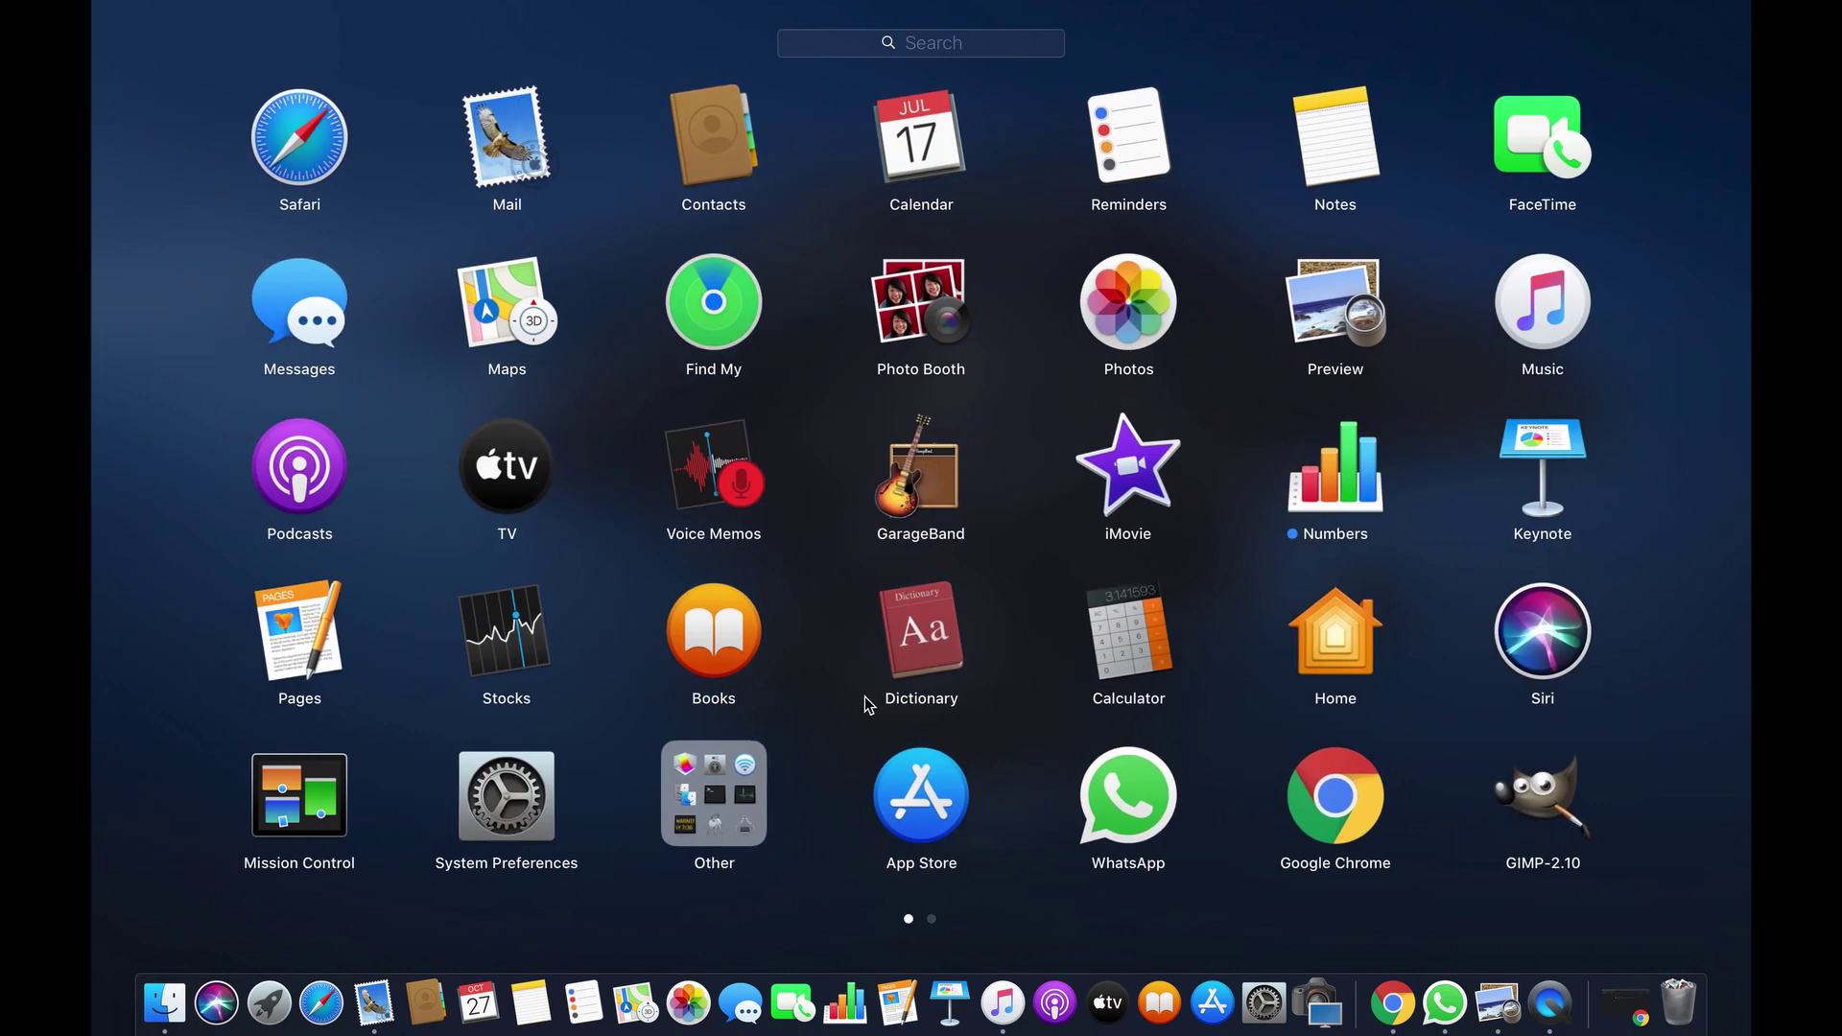
pyautogui.click(1556, 818)
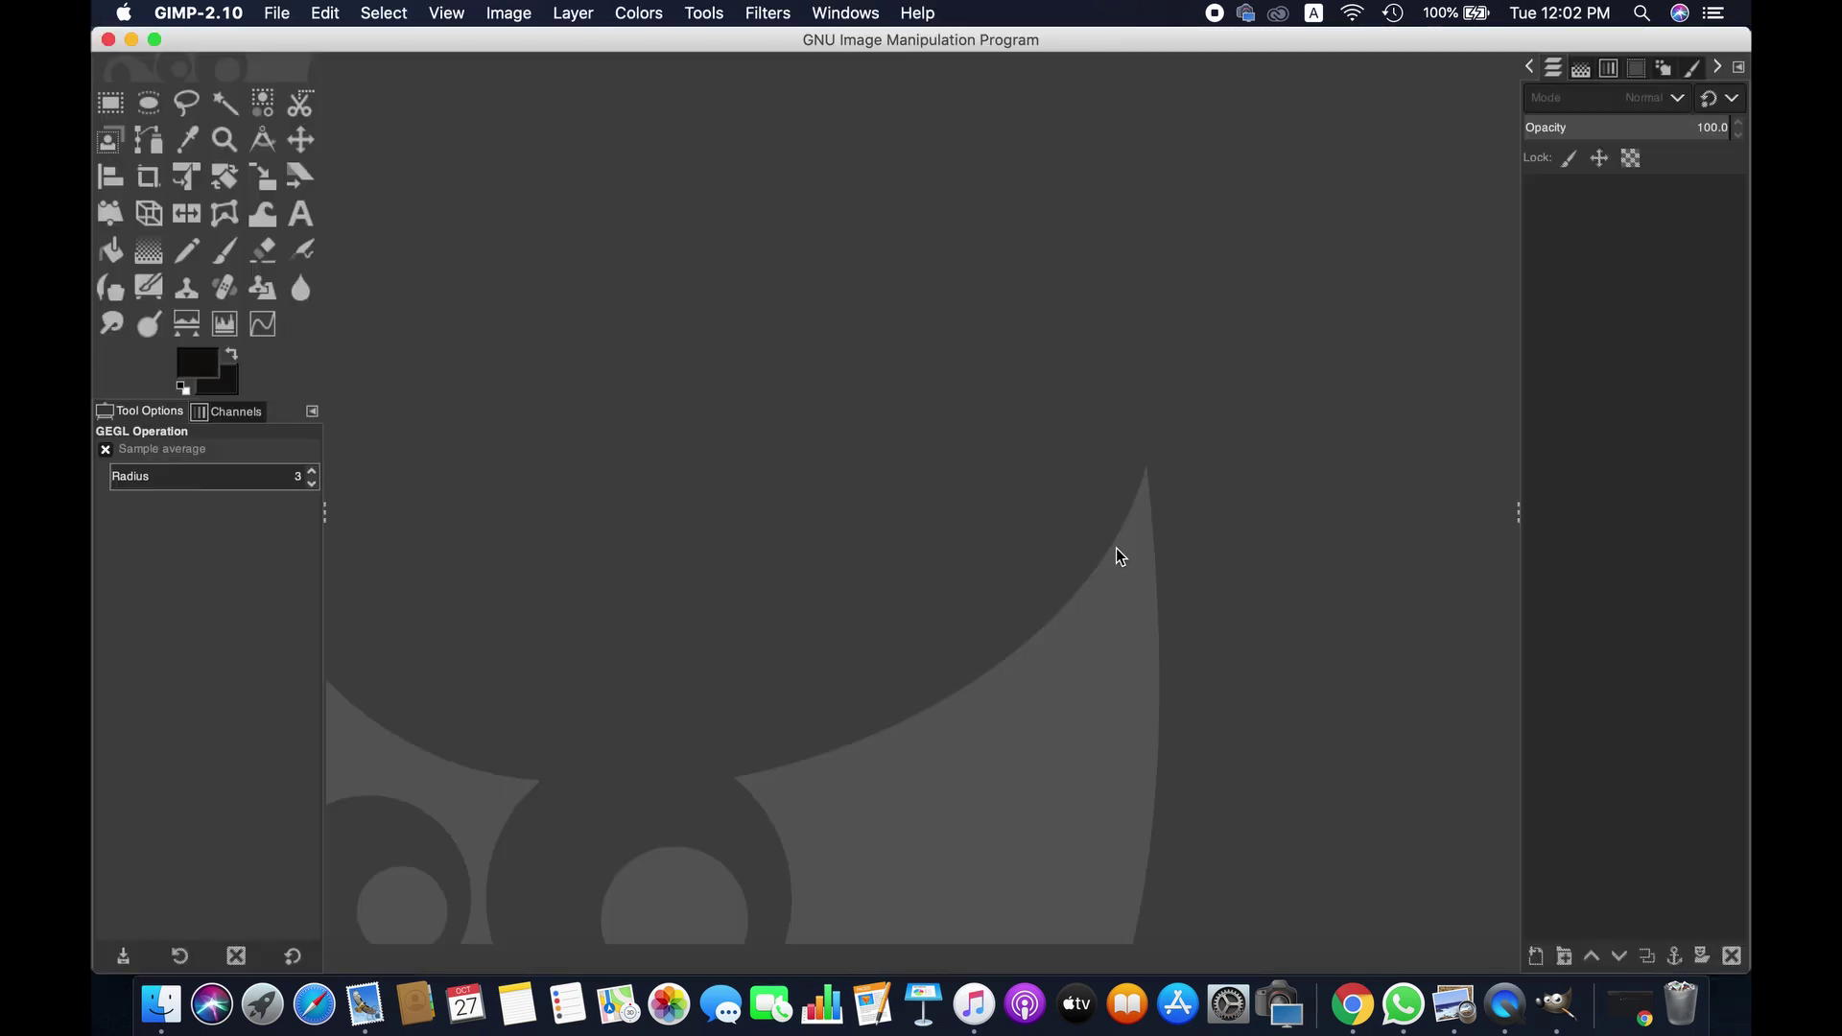
# Step: Open IMG_7735.CR2 from the Downloads folder using GIMP's File > Open
pyautogui.click(266, 20)
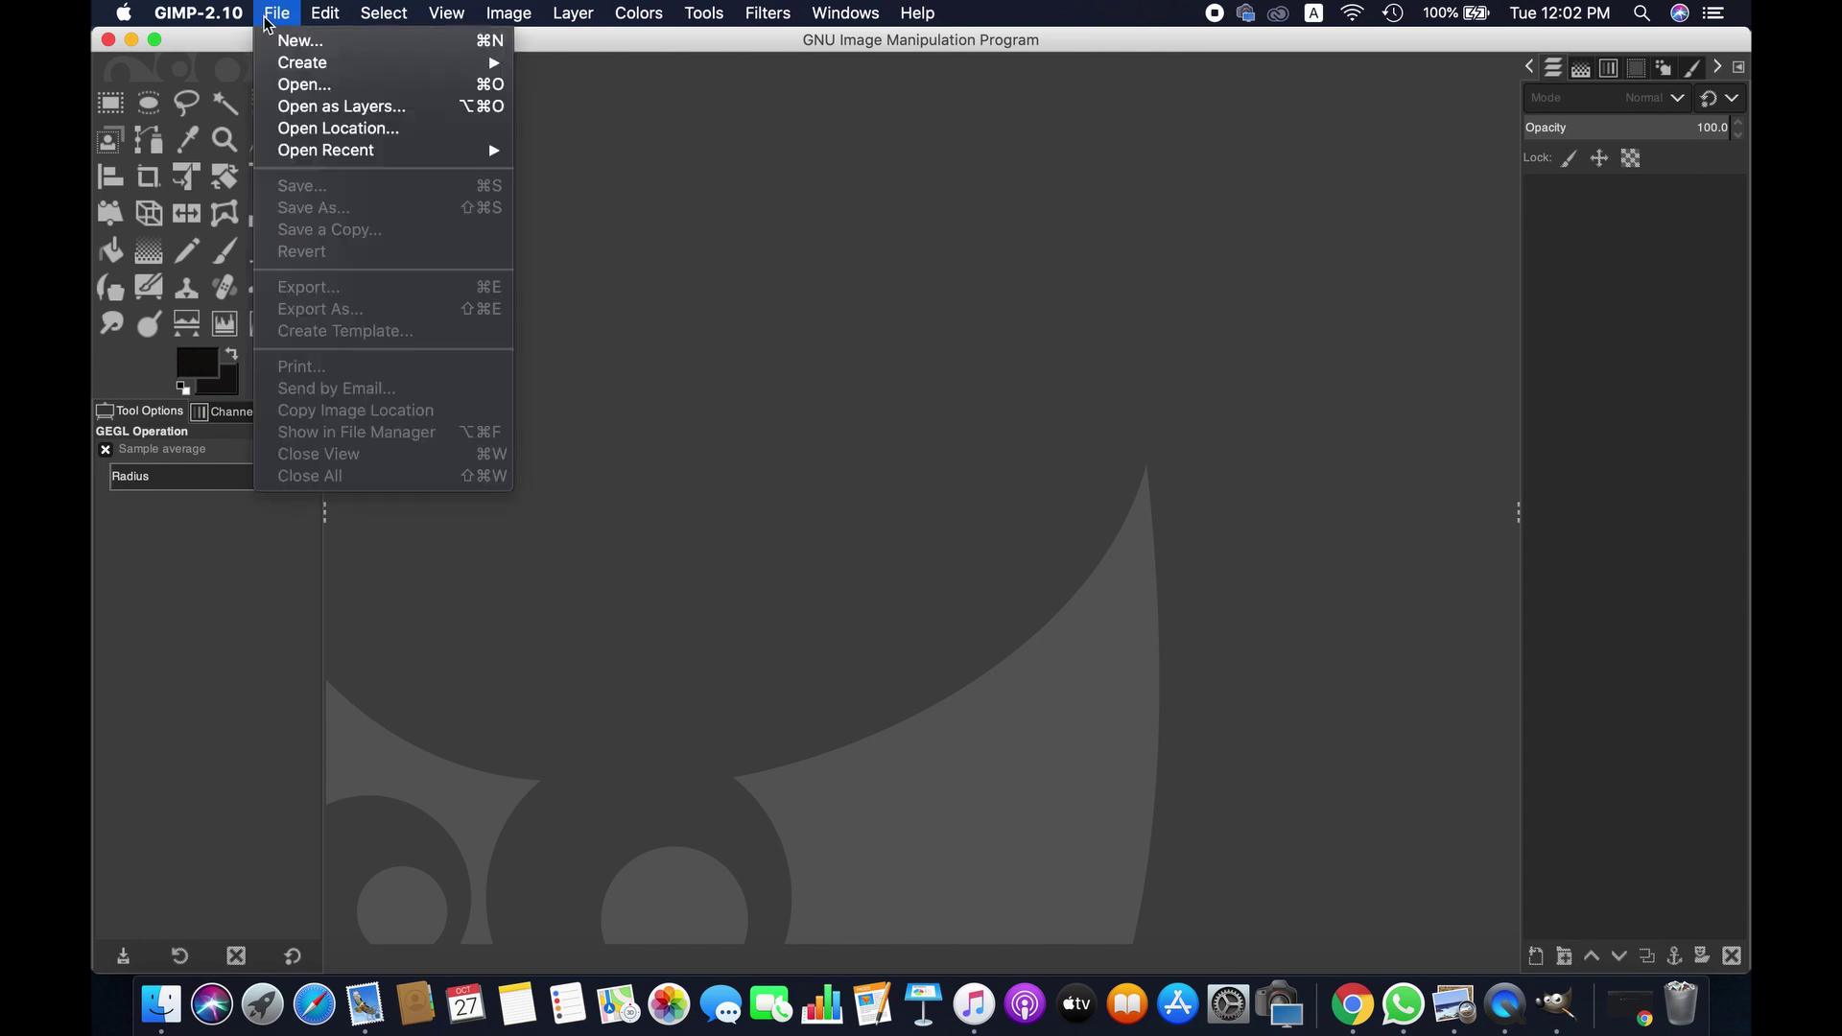
pyautogui.click(321, 86)
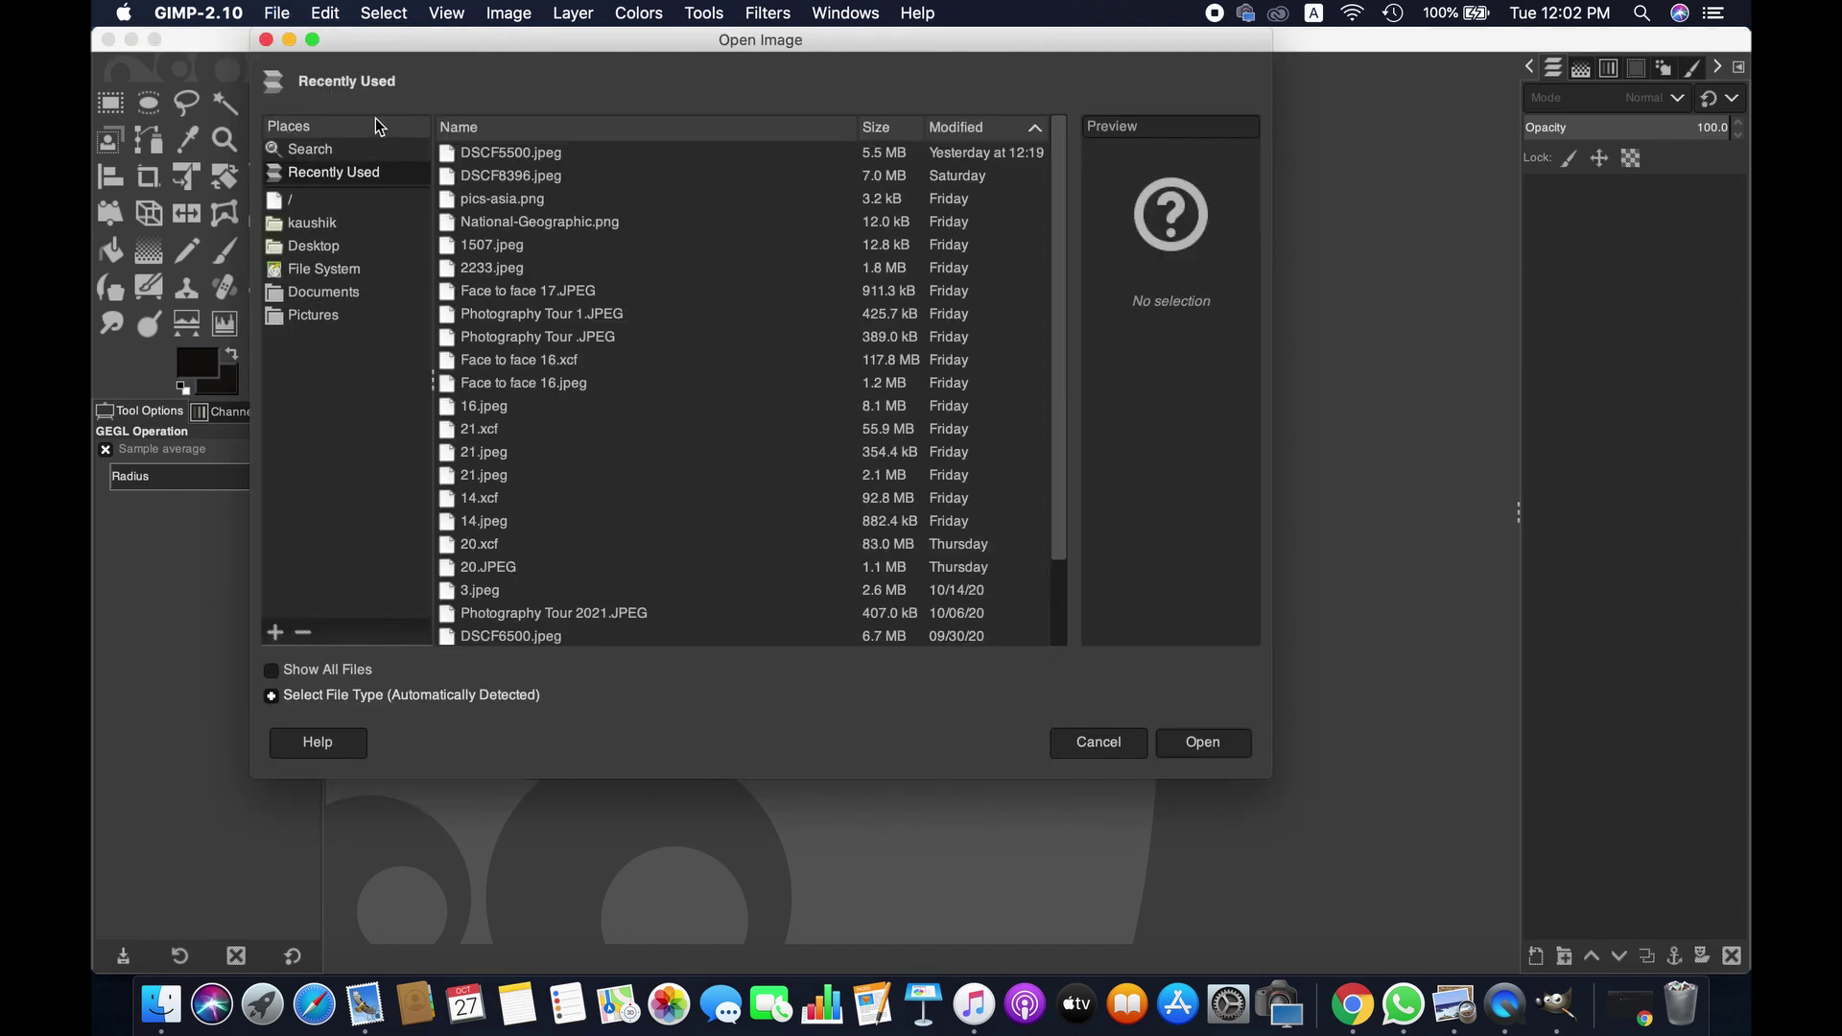
pyautogui.click(327, 226)
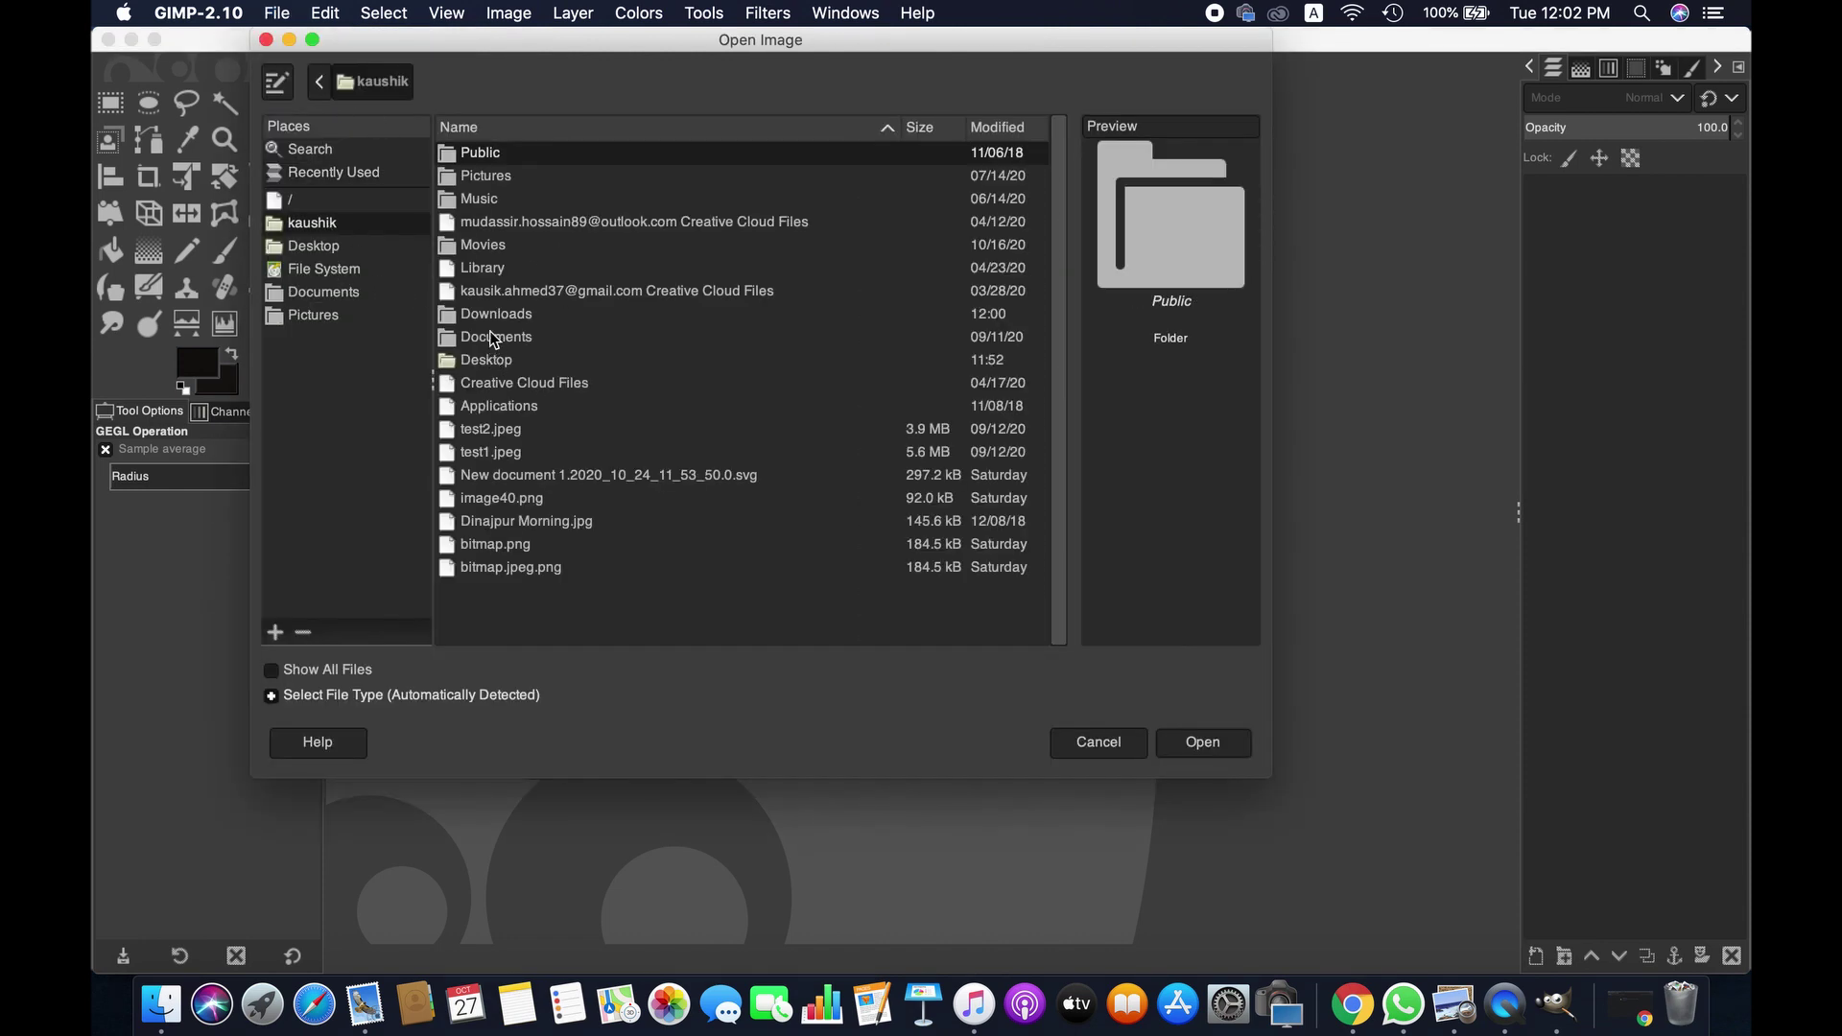
pyautogui.doubleClick(493, 316)
pyautogui.click(537, 182)
pyautogui.click(1190, 743)
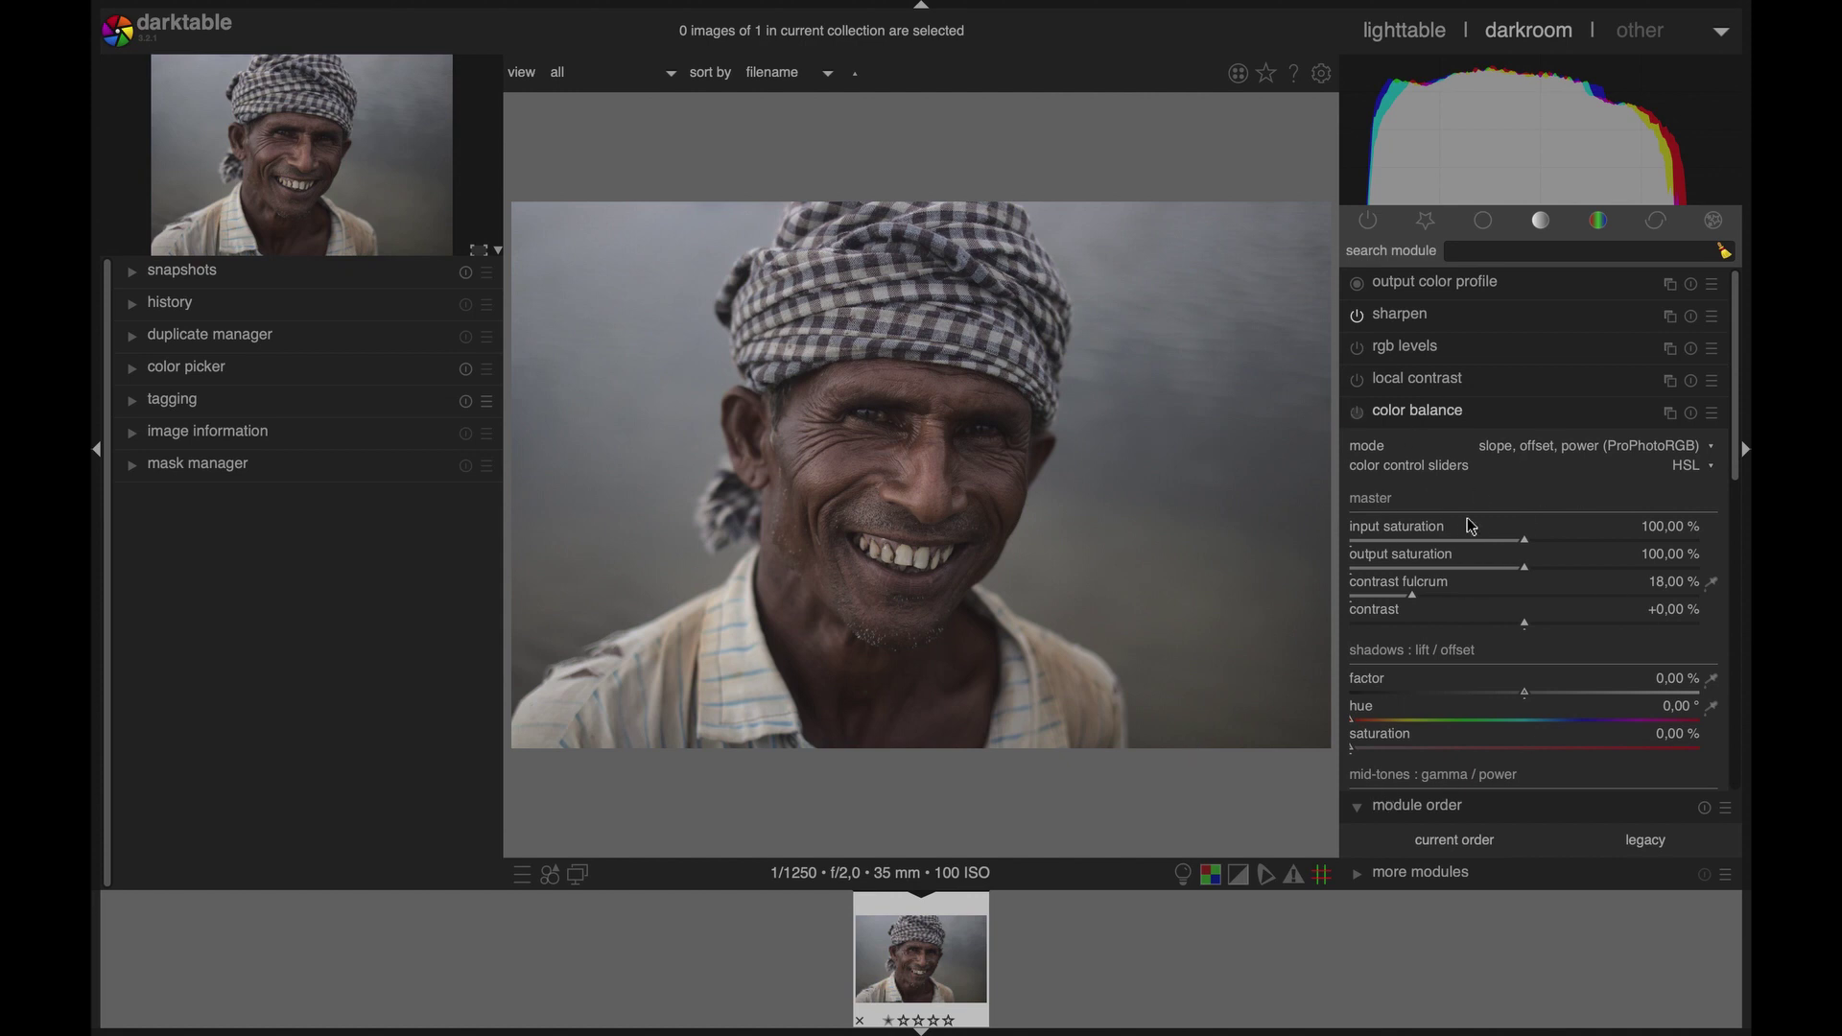
# Step: Bring darktable's title bar into view to reach its close button
pyautogui.moveTo(1110, 5)
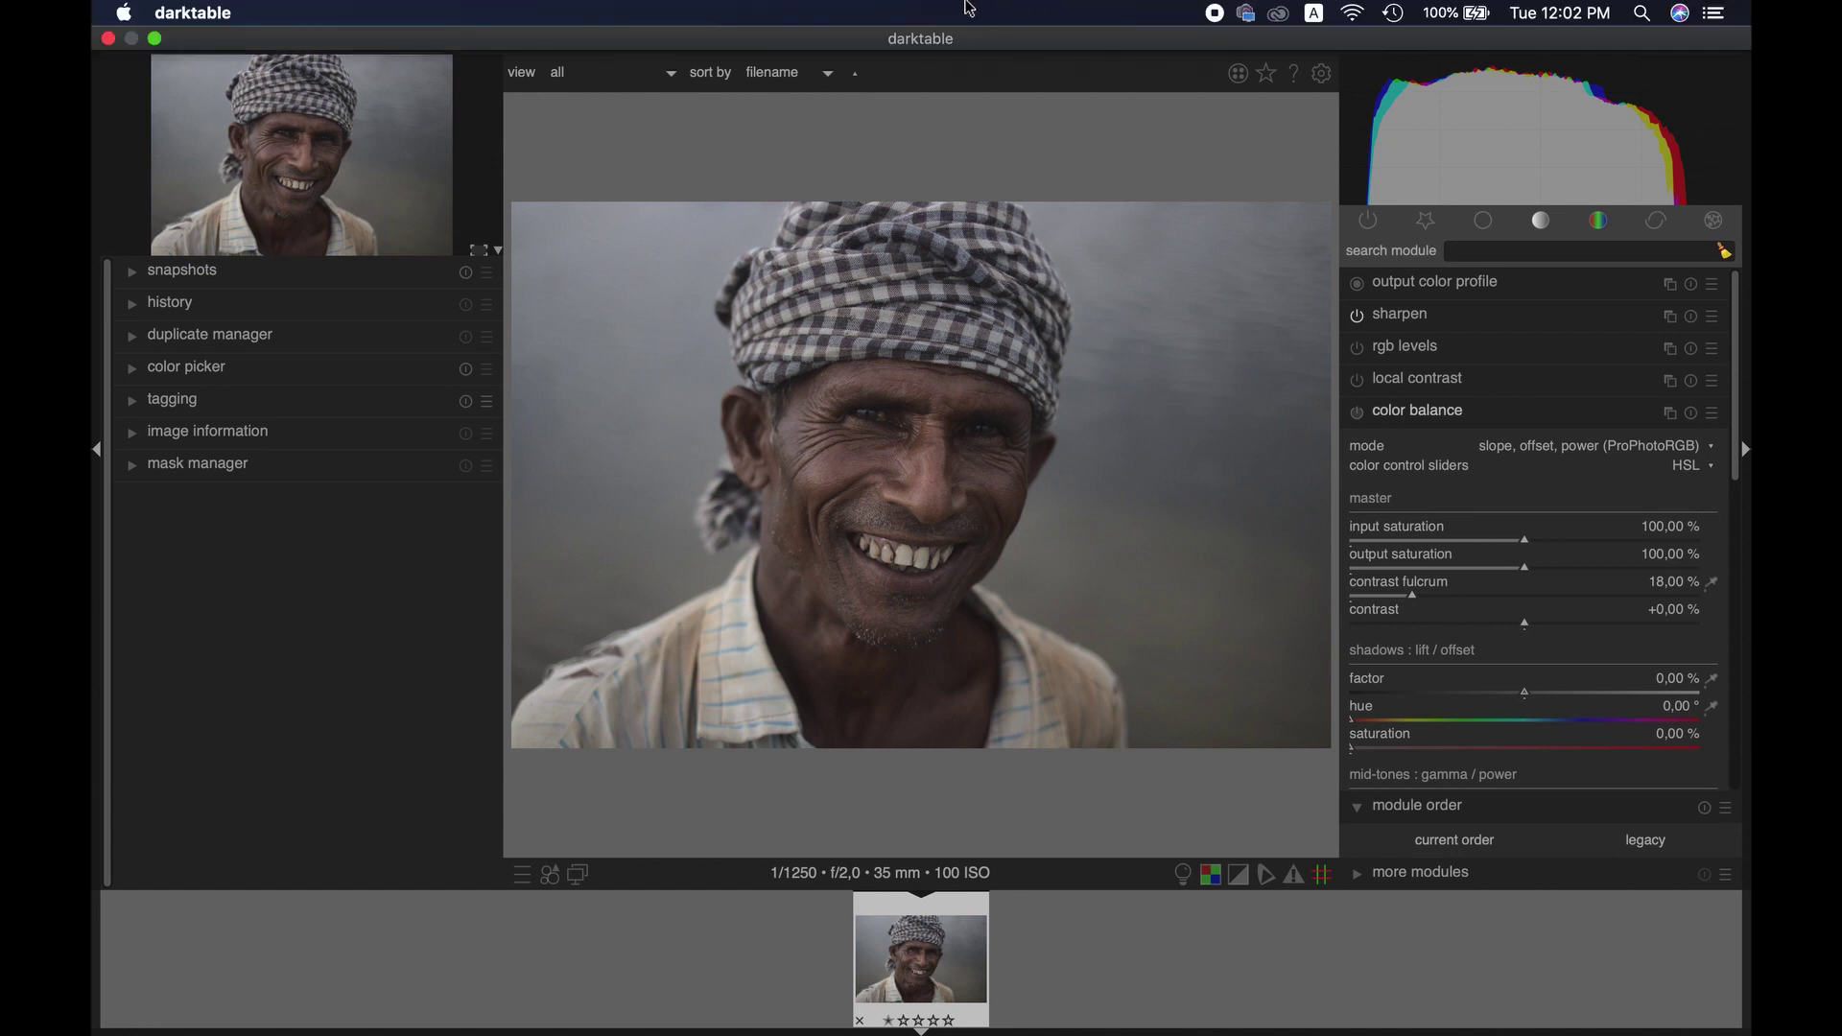